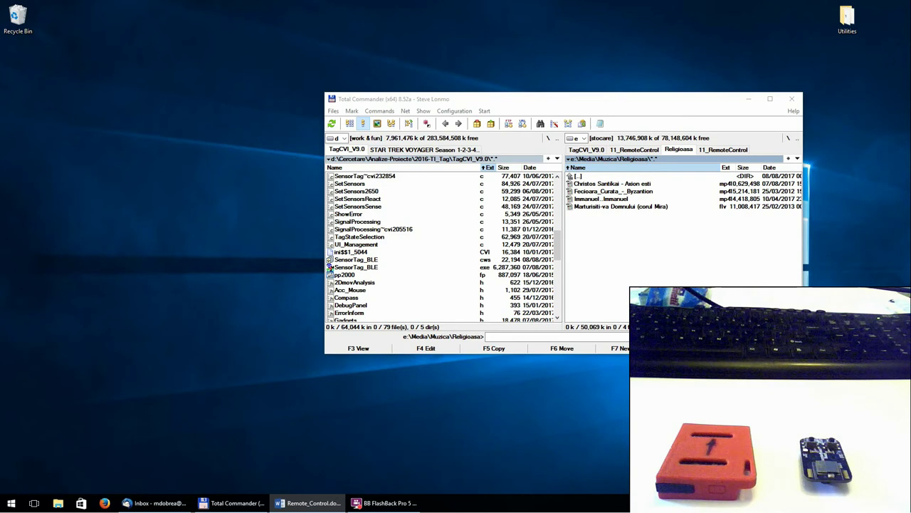
# Launch SensorTag_BLE, clear the file manager from view, refresh the SensorTag list and choose CC2650 device(s) as the SensorTag type
pyautogui.doubleClick(487, 268)
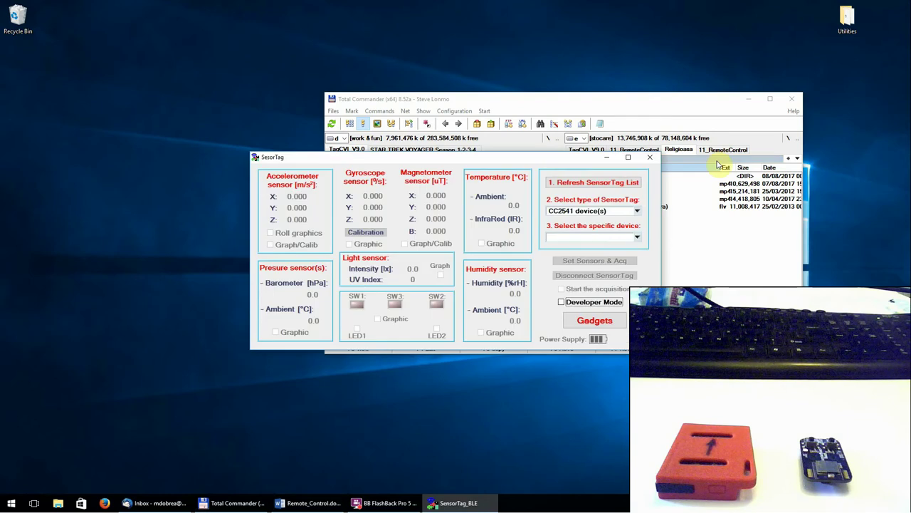
pyautogui.moveTo(541, 181); pyautogui.dragTo(548, 38)
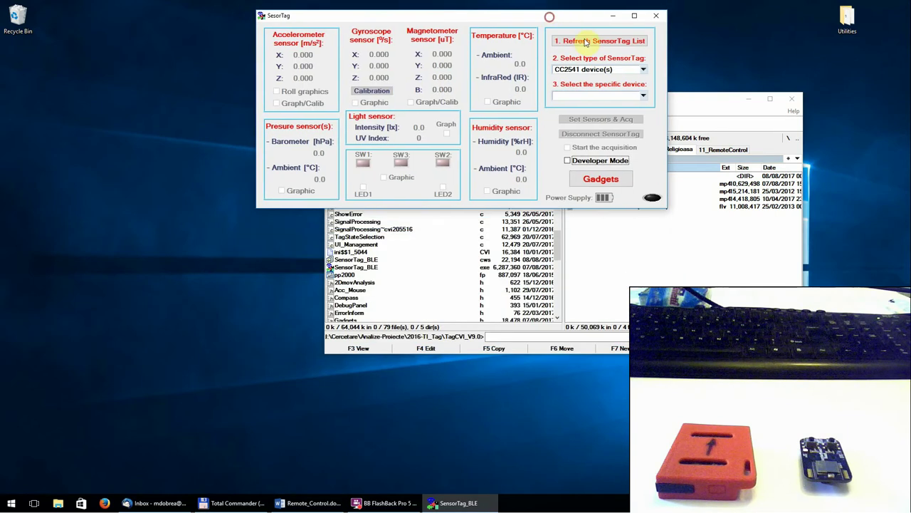
pyautogui.click(755, 102)
pyautogui.click(602, 39)
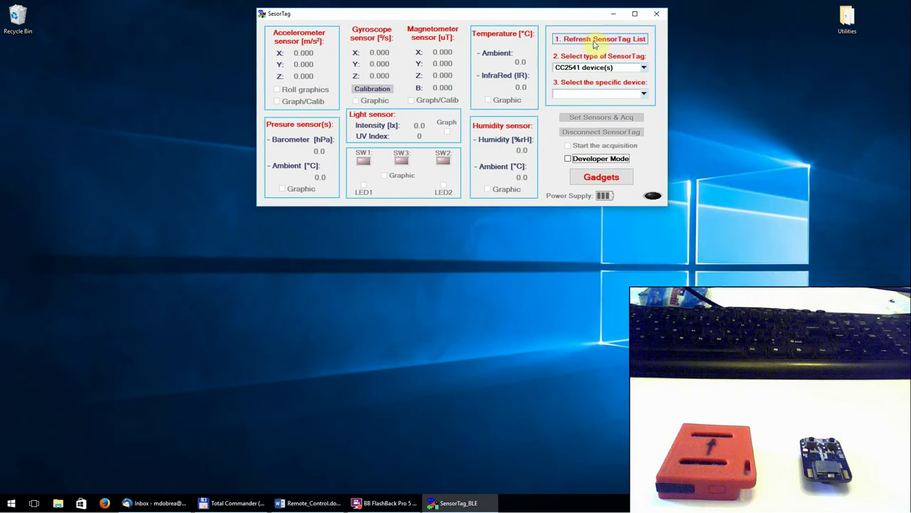
pyautogui.click(645, 68)
pyautogui.click(613, 110)
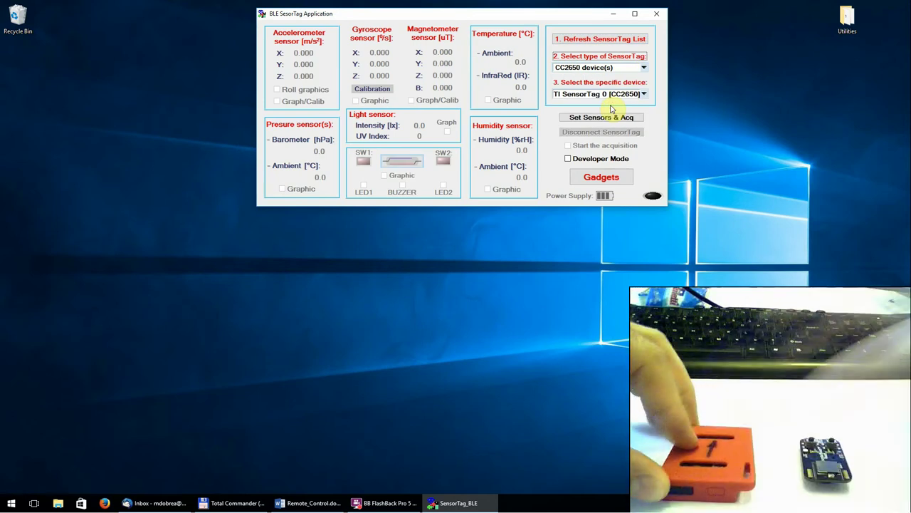
# Start the Remote Control gadget and open its custom remote command settings, placing that window near the upper edge of the desktop
pyautogui.click(602, 176)
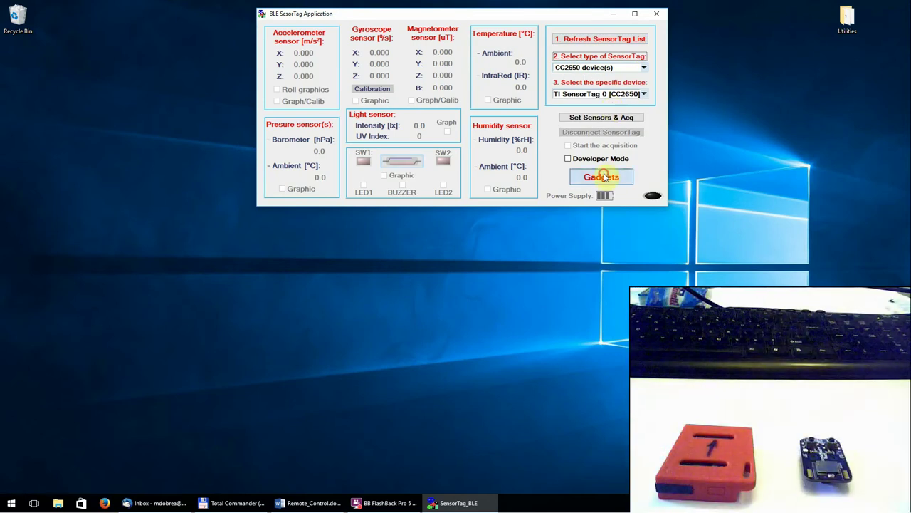
pyautogui.click(460, 282)
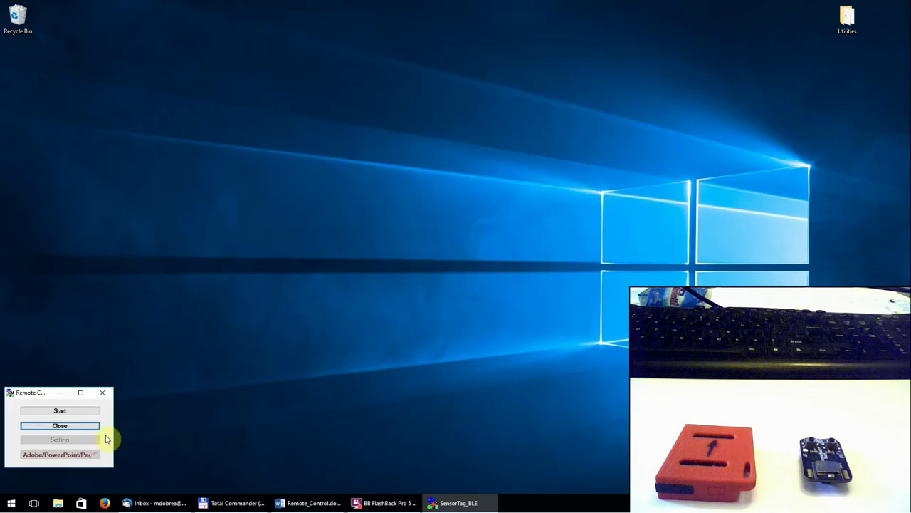
pyautogui.click(91, 412)
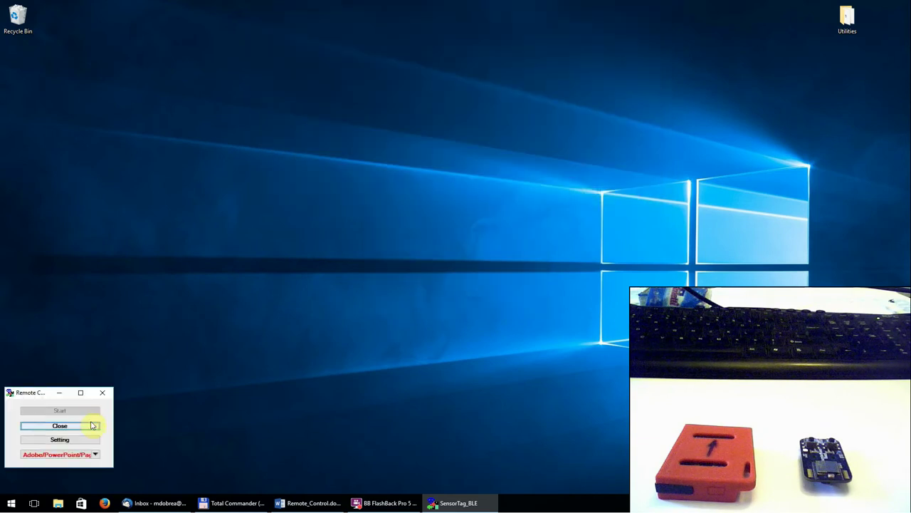
pyautogui.click(60, 439)
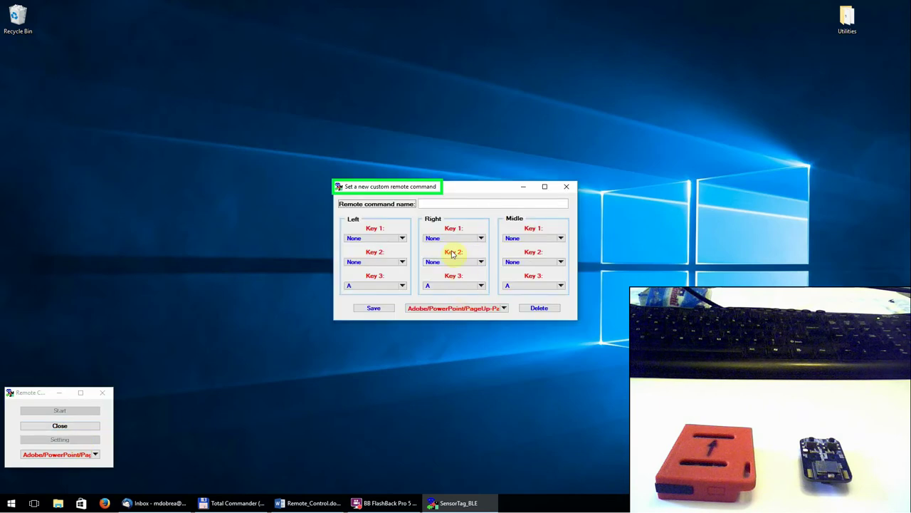
pyautogui.moveTo(461, 192); pyautogui.dragTo(477, 67)
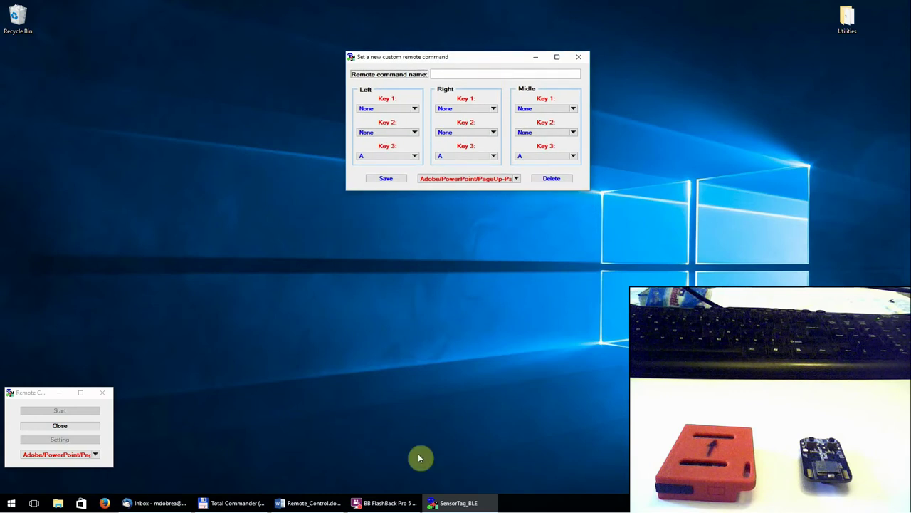
# Switch to Total Commander, play the Axion esti MP4 video below the settings window and display the player's volume shortcuts
pyautogui.click(233, 503)
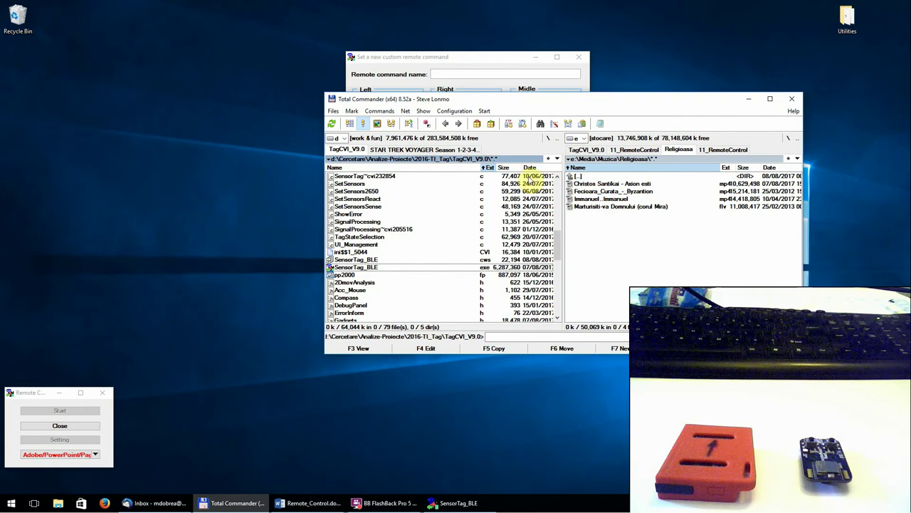
pyautogui.click(588, 191)
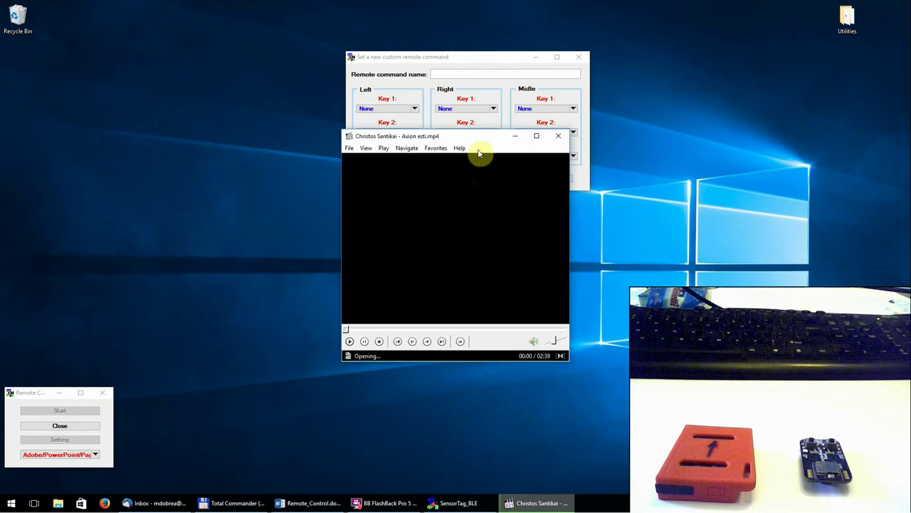
pyautogui.moveTo(474, 193); pyautogui.dragTo(474, 304)
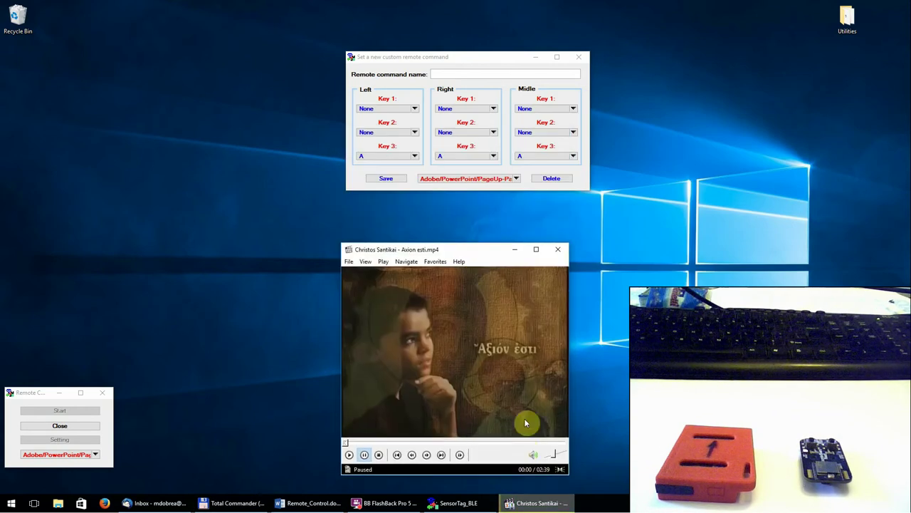
pyautogui.click(479, 378)
pyautogui.click(383, 262)
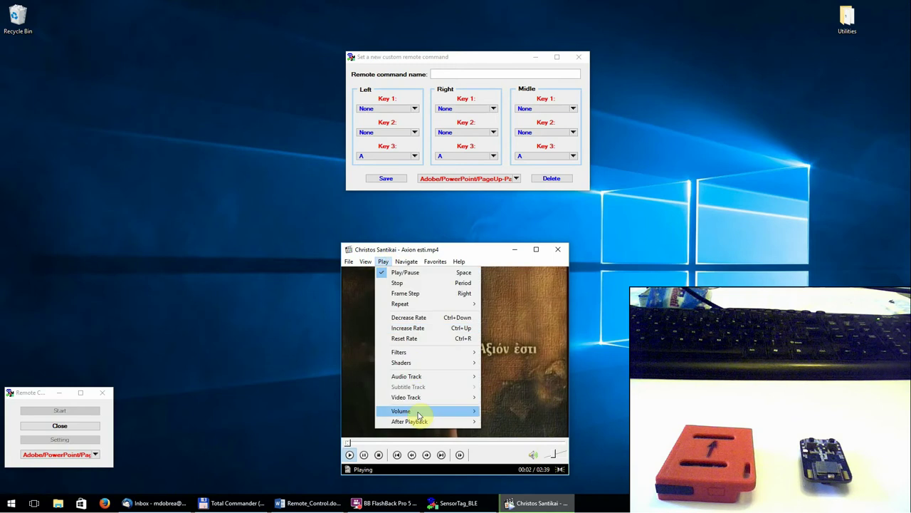
pyautogui.moveTo(418, 413)
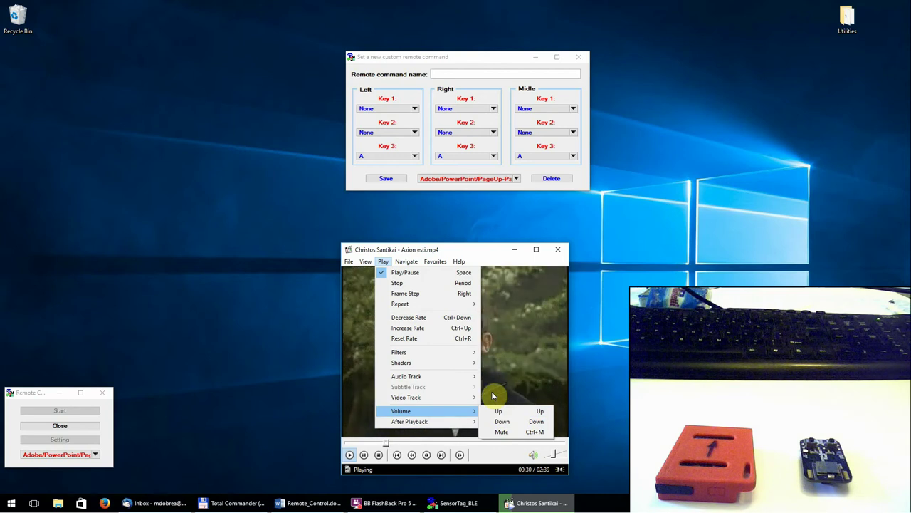
# Name the new custom remote command "Volume for Media Player Classic"
pyautogui.click(479, 57)
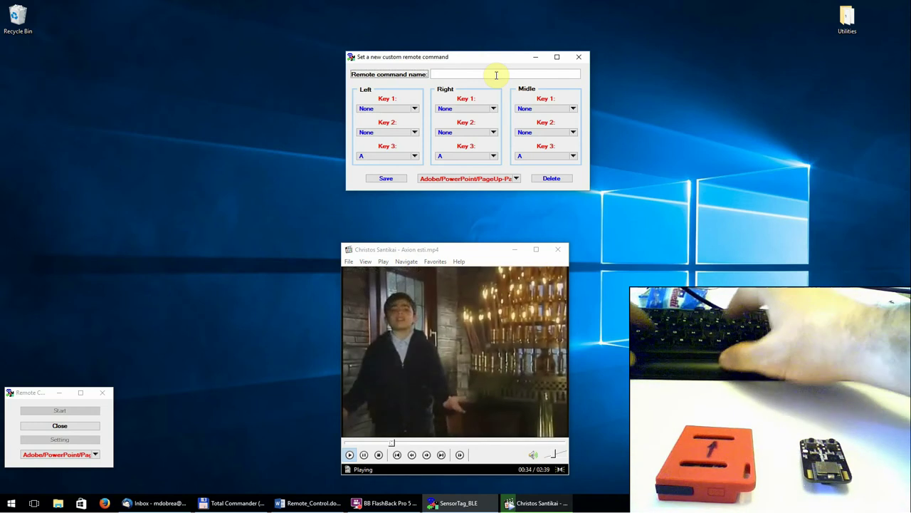
pyautogui.write('Volume ')
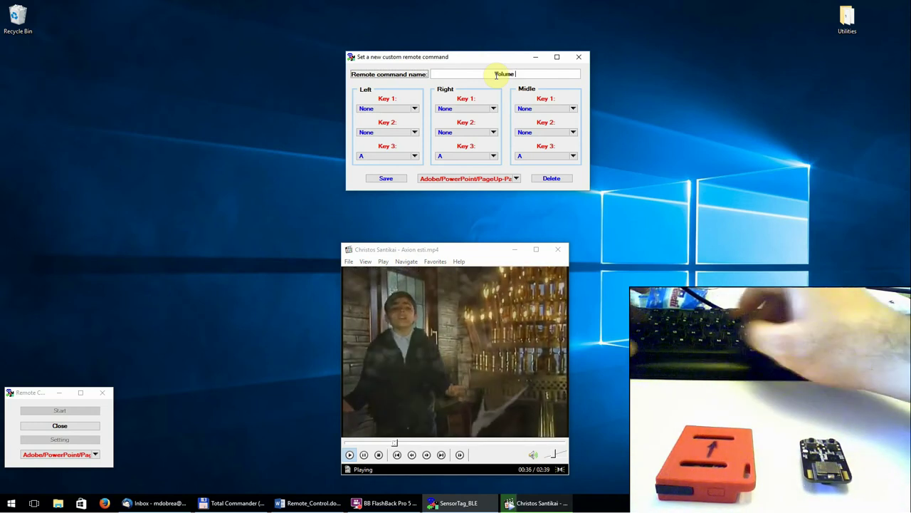
pyautogui.write('for Medi')
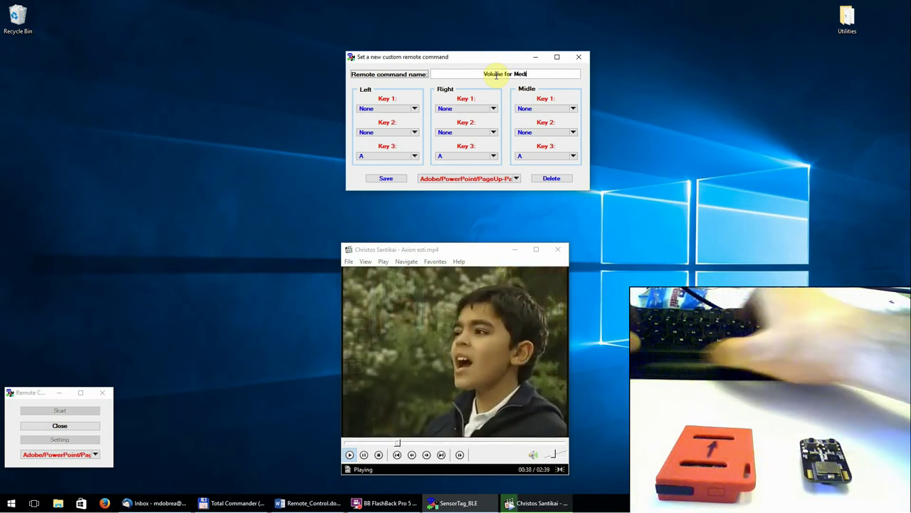
pyautogui.write('a Player')
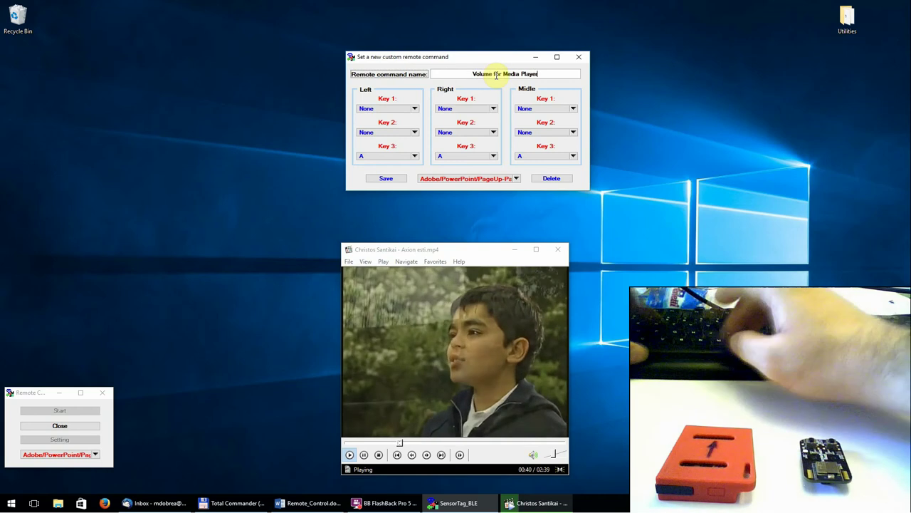
pyautogui.write(' Classic')
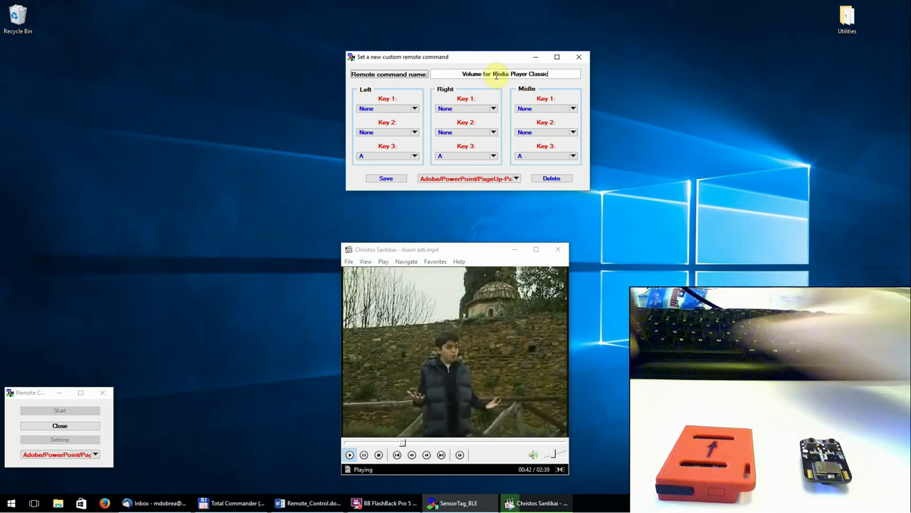
# Assign DOWN ARROW as Key 3 of the Left button and UP ARROW as Key 3 of the Right button
pyautogui.click(415, 155)
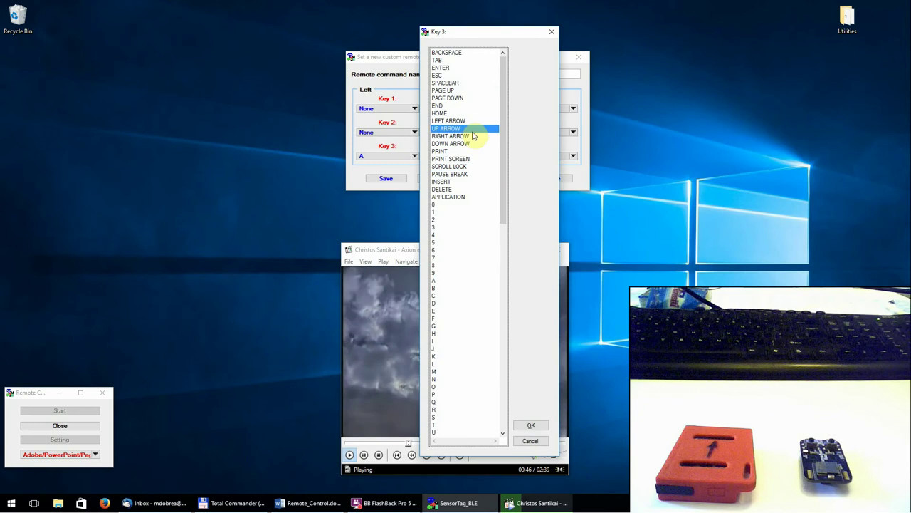
pyautogui.click(466, 145)
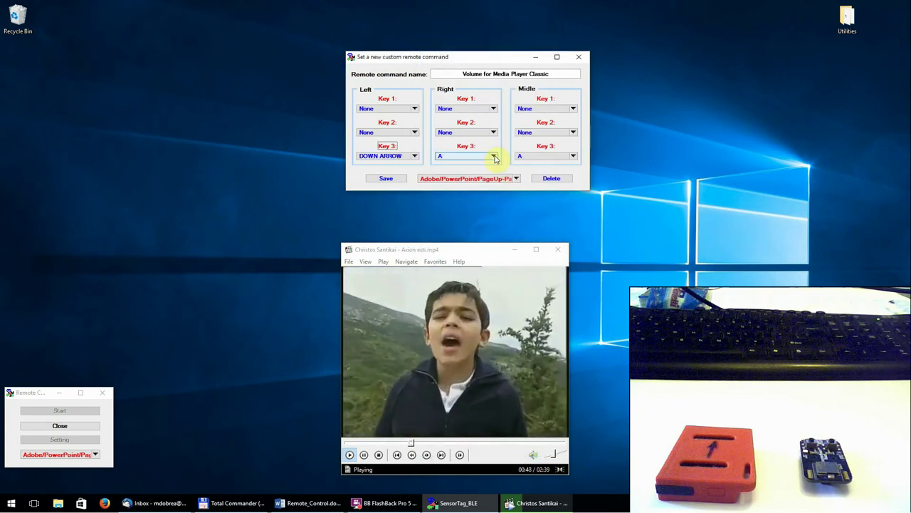
pyautogui.click(492, 155)
pyautogui.click(555, 129)
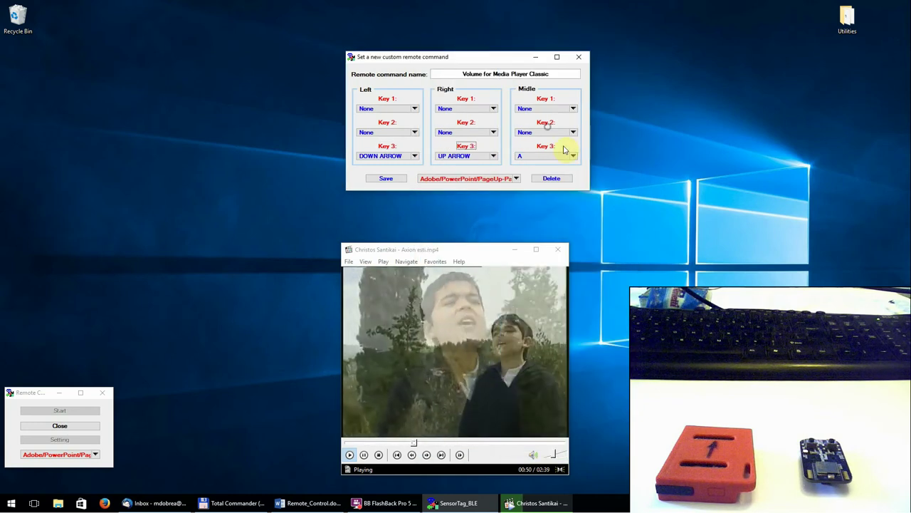
# Assign the mute shortcut to the Midle button with CTRL as Key 2 and M as Key 3
pyautogui.click(572, 132)
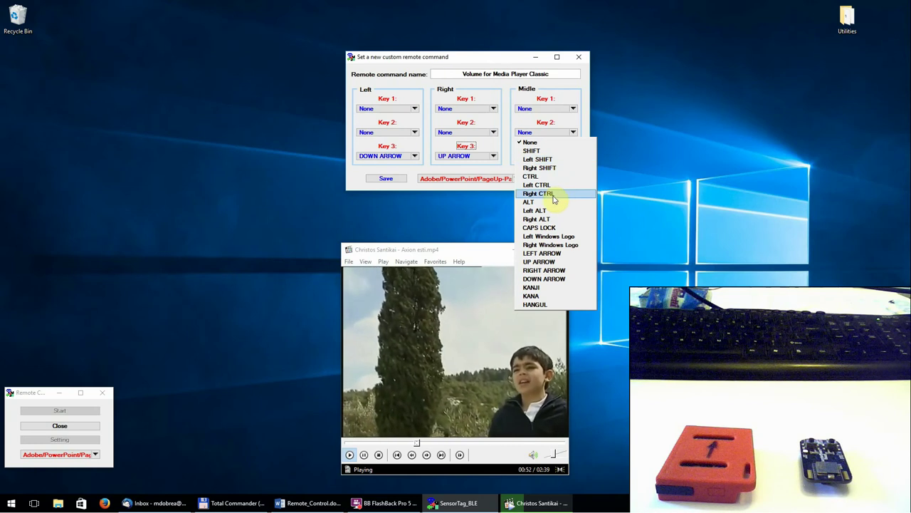
pyautogui.click(545, 176)
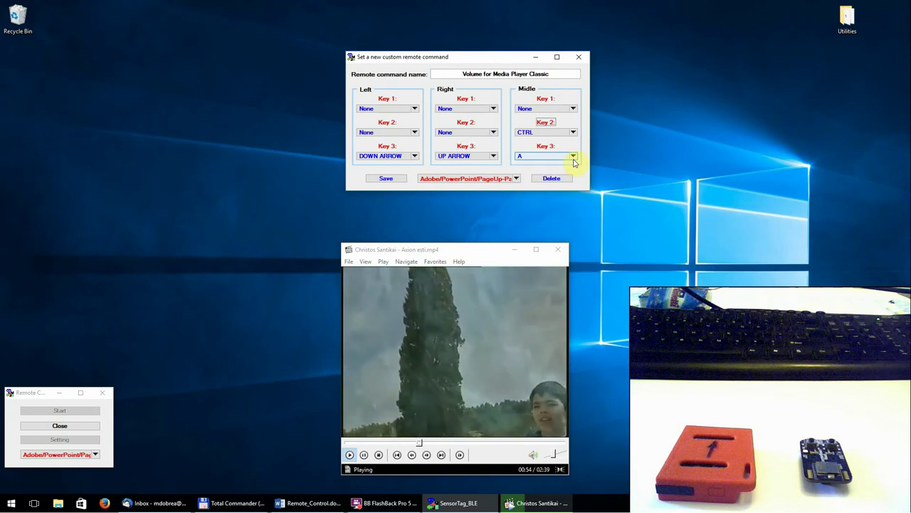
pyautogui.click(573, 155)
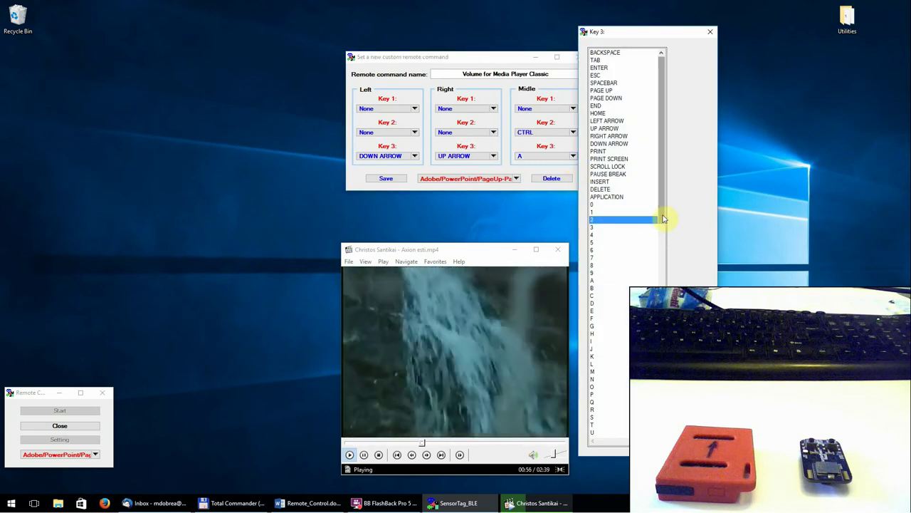
pyautogui.moveTo(662, 218); pyautogui.dragTo(657, 275)
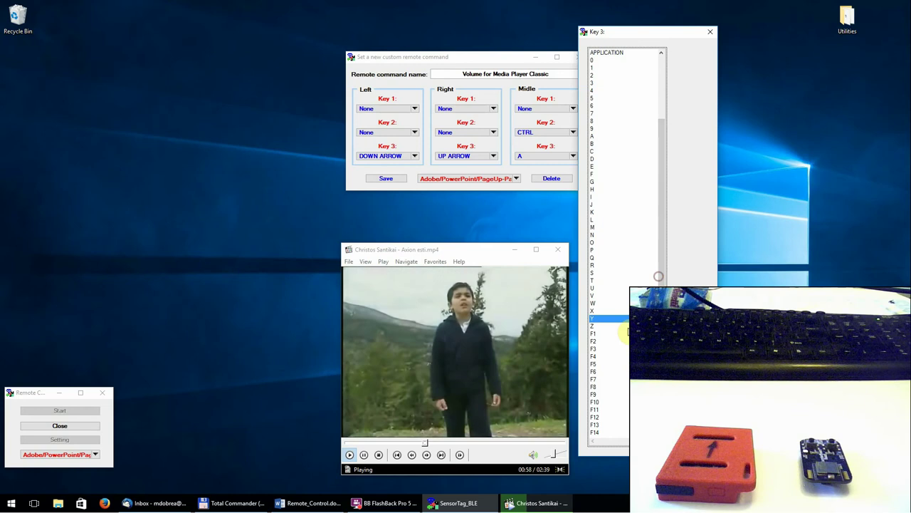
pyautogui.click(614, 228)
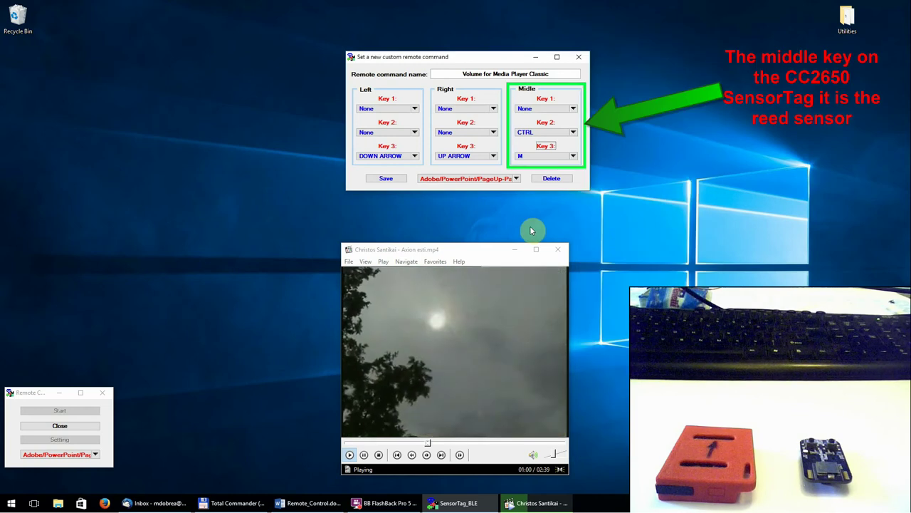
# Save the custom command, close its settings and select Volume for Media Player Classic as the active remote command
pyautogui.click(395, 181)
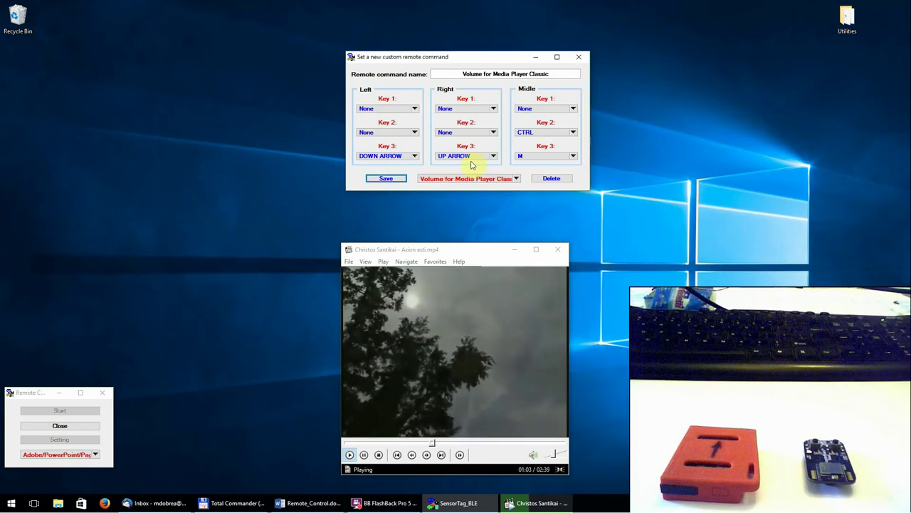
pyautogui.click(578, 58)
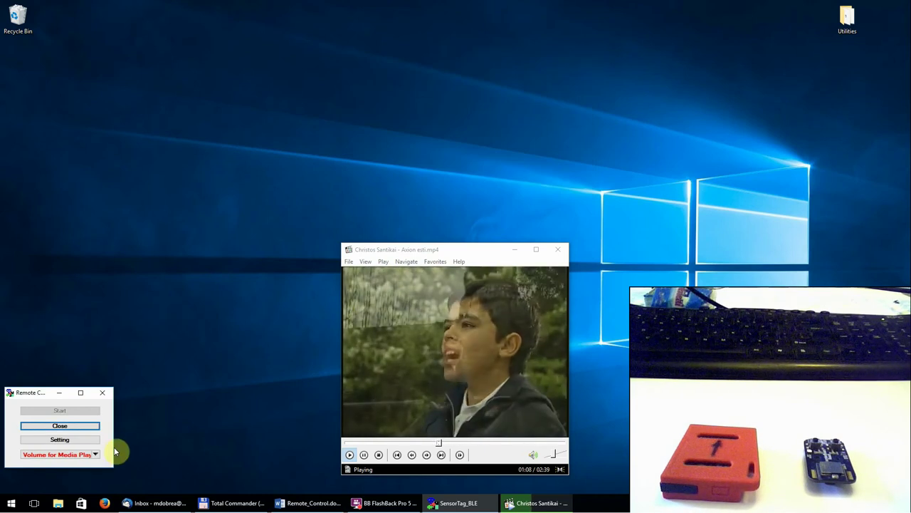
pyautogui.click(94, 455)
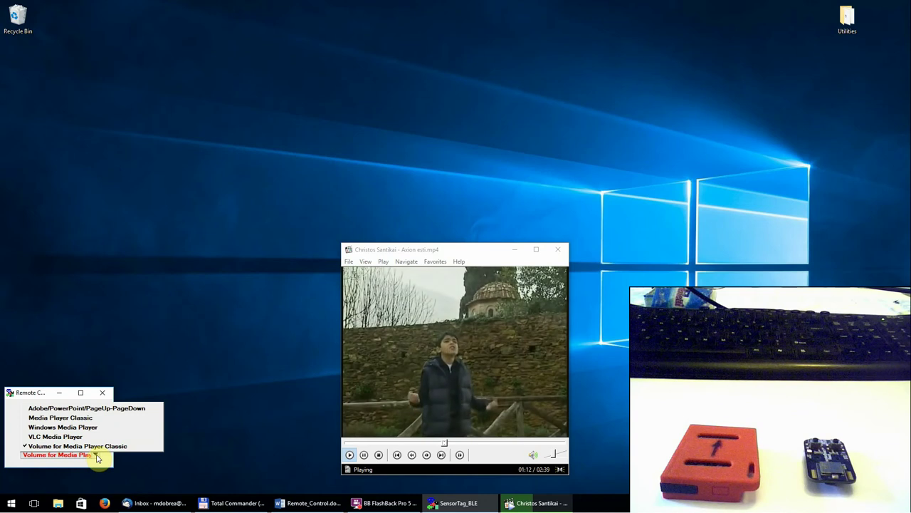
pyautogui.click(92, 446)
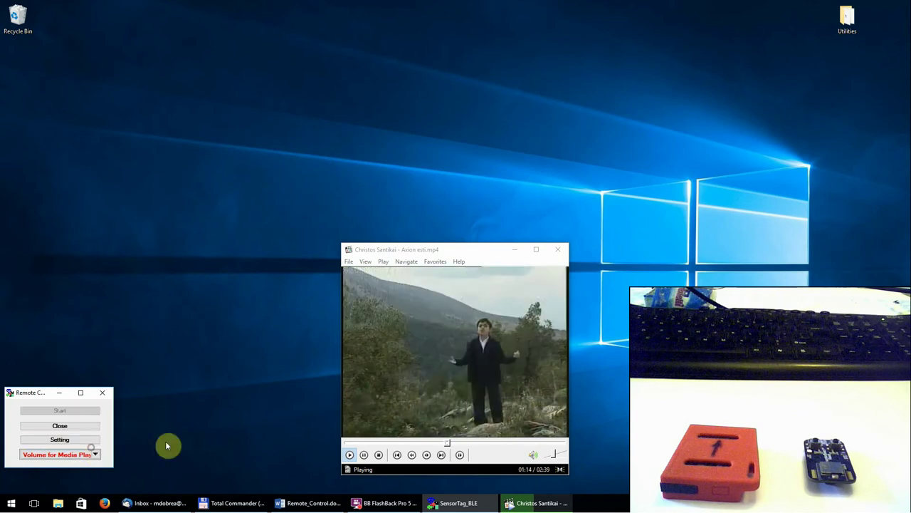
# Make the media player the active window, and test the system volume by raising it, lowering it and raising it again
pyautogui.click(466, 256)
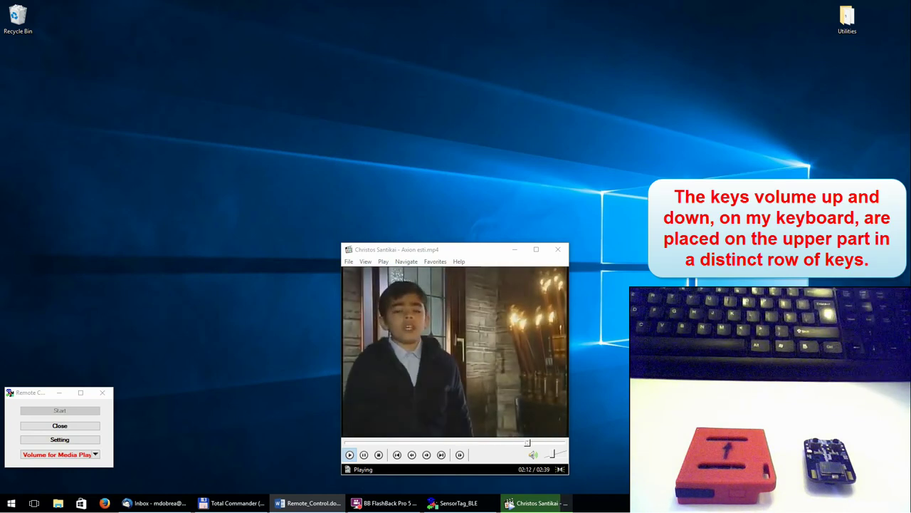
pyautogui.press('XF86AudioRaiseVolume')
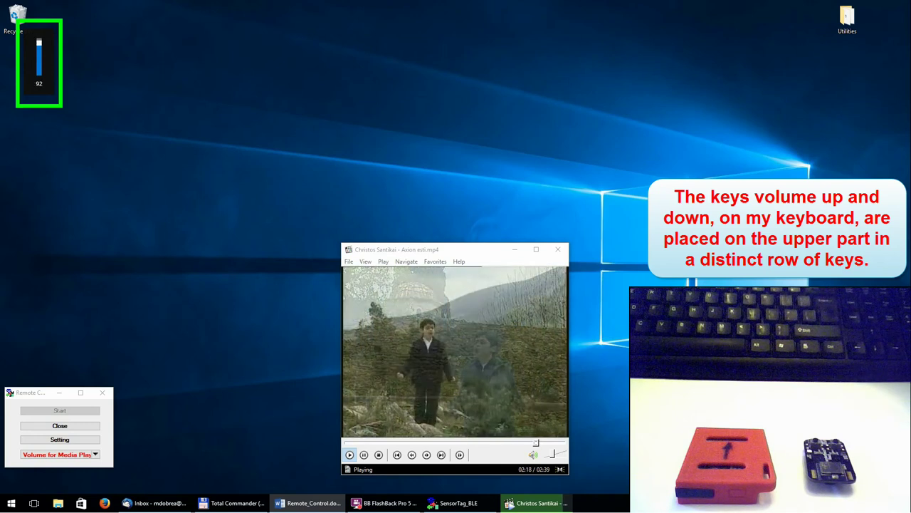
pyautogui.press('XF86AudioLowerVolume')
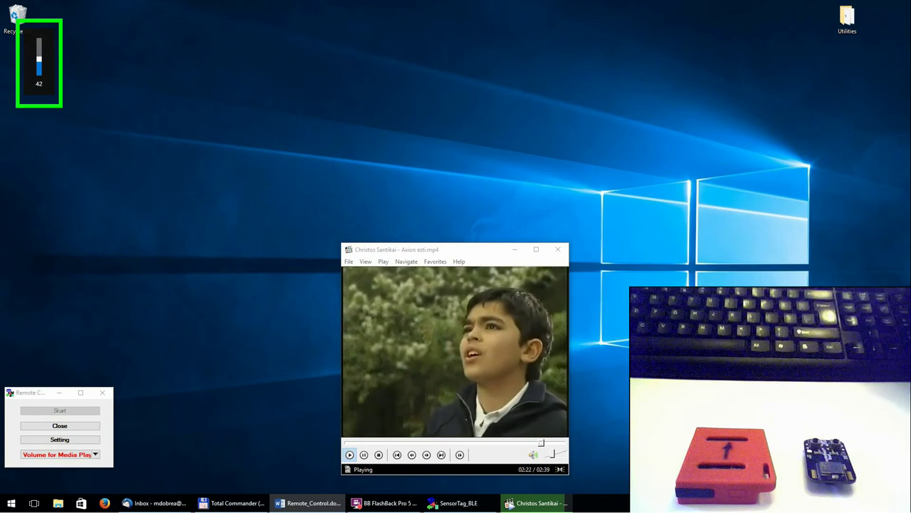
pyautogui.press('XF86AudioRaiseVolume')
pyautogui.press('XF86AudioRaiseVolume')
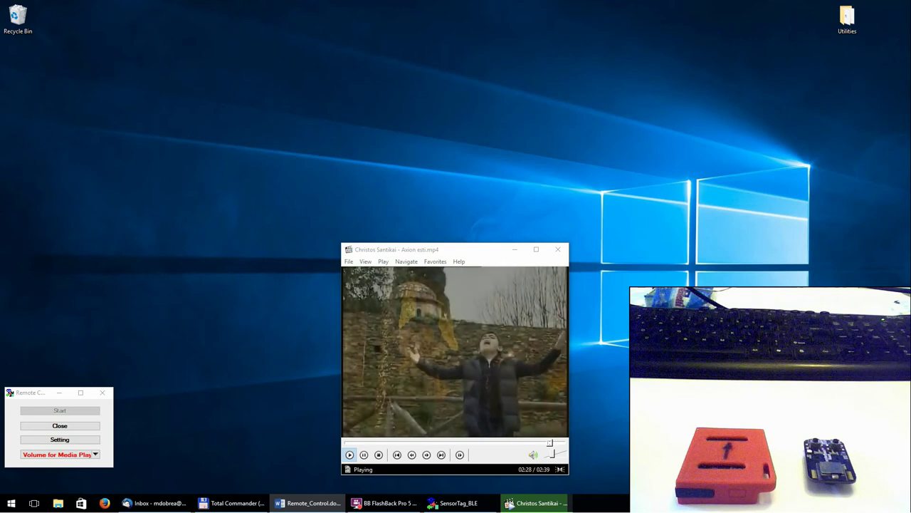
# Close the remote control, select ThunderBoard React device(s) as the SensorTag type and reopen the Remote Control gadget
pyautogui.click(82, 427)
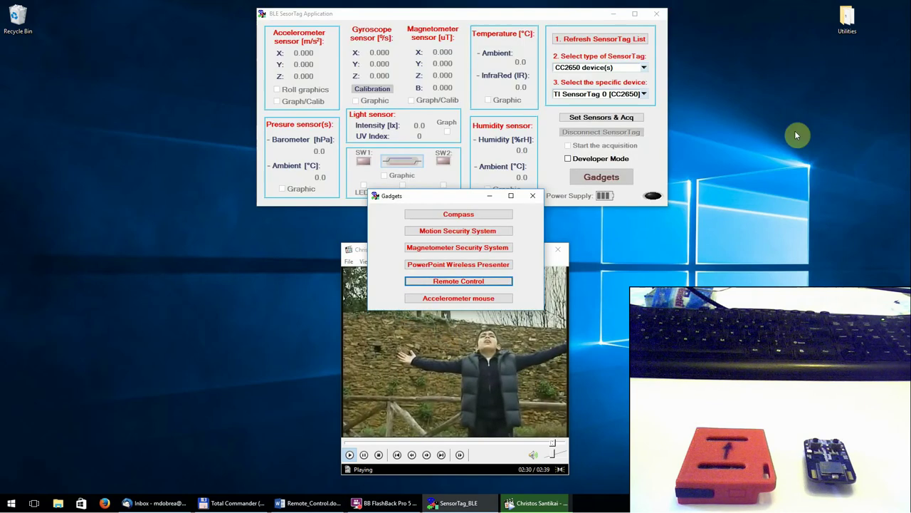
pyautogui.click(606, 68)
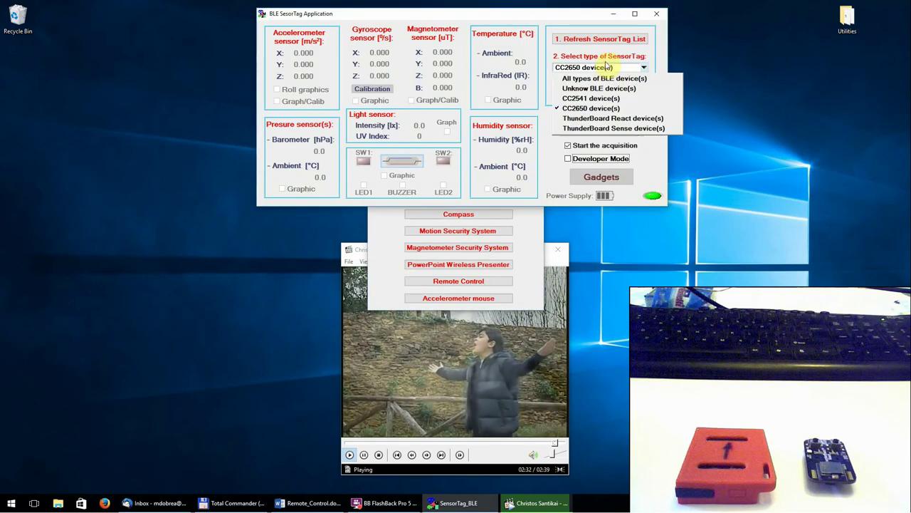
pyautogui.click(606, 119)
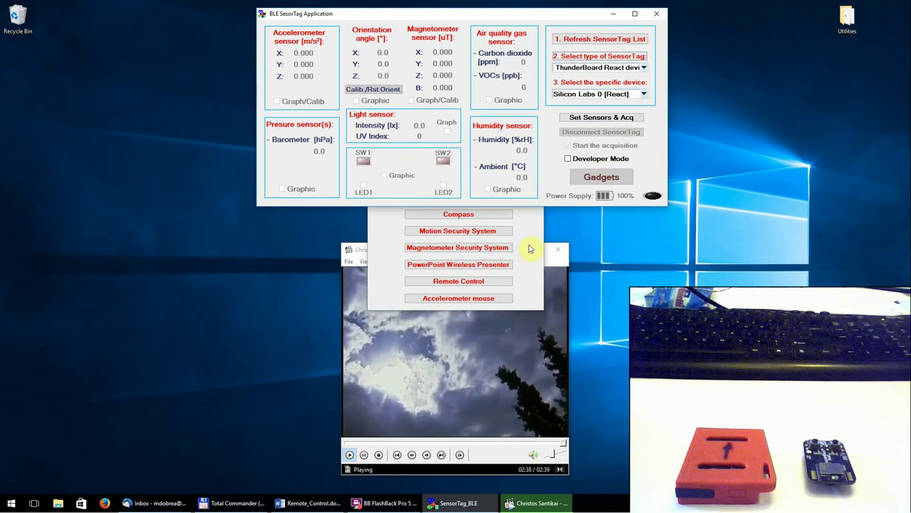
pyautogui.click(485, 281)
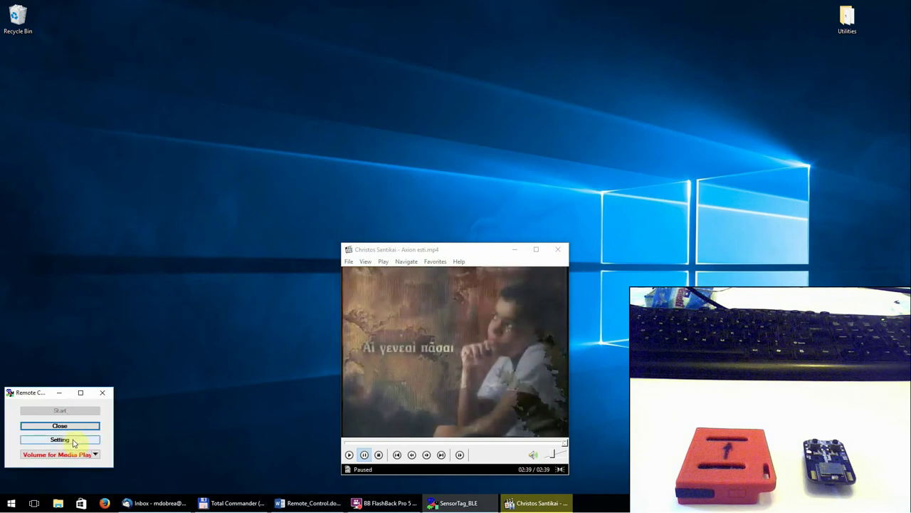
# Open the custom remote command settings above the media player and name the new command System Volume
pyautogui.click(74, 442)
pyautogui.moveTo(465, 183); pyautogui.dragTo(525, 74)
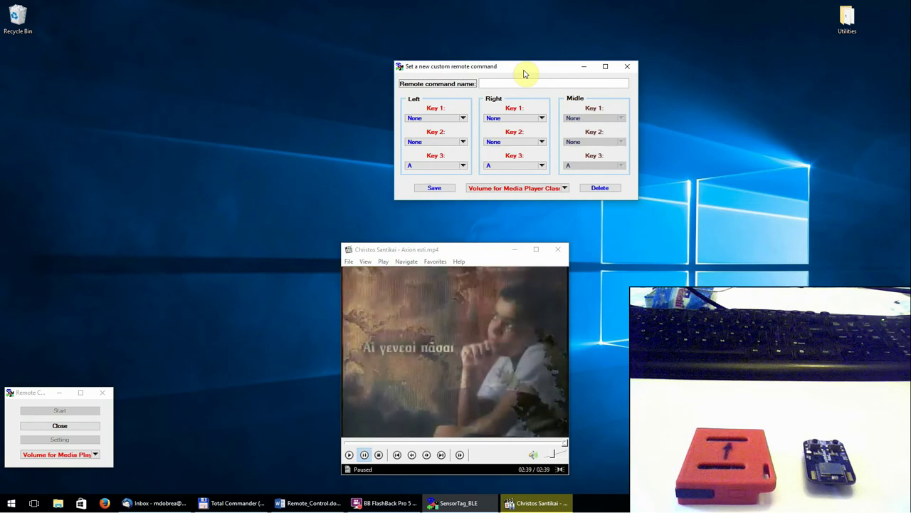
pyautogui.click(577, 83)
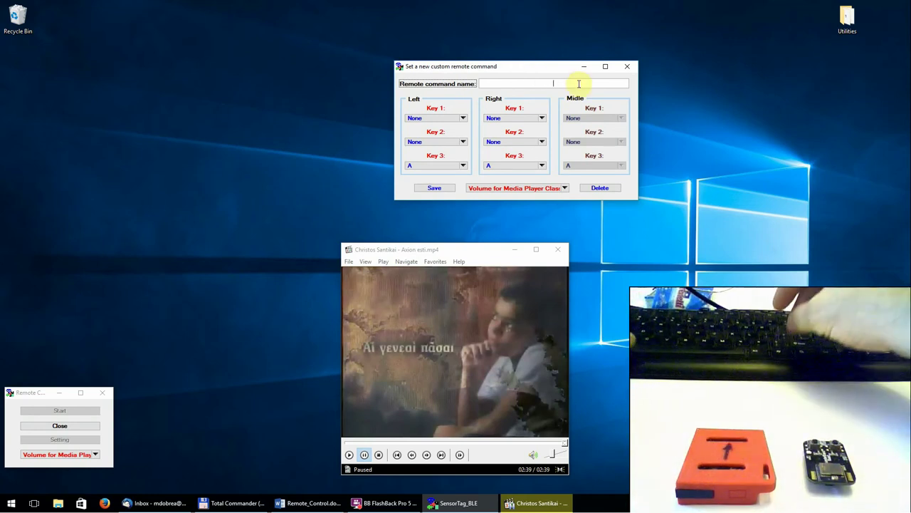
pyautogui.write('System ')
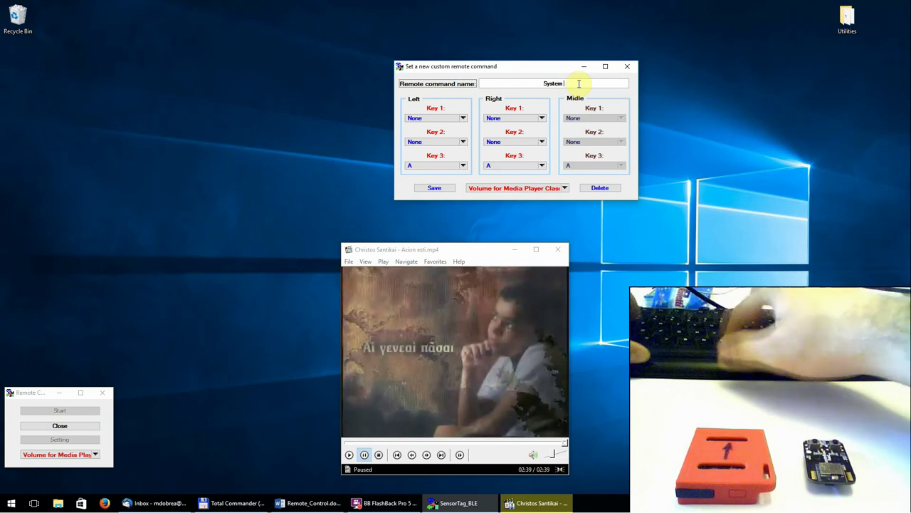
pyautogui.write('Volume')
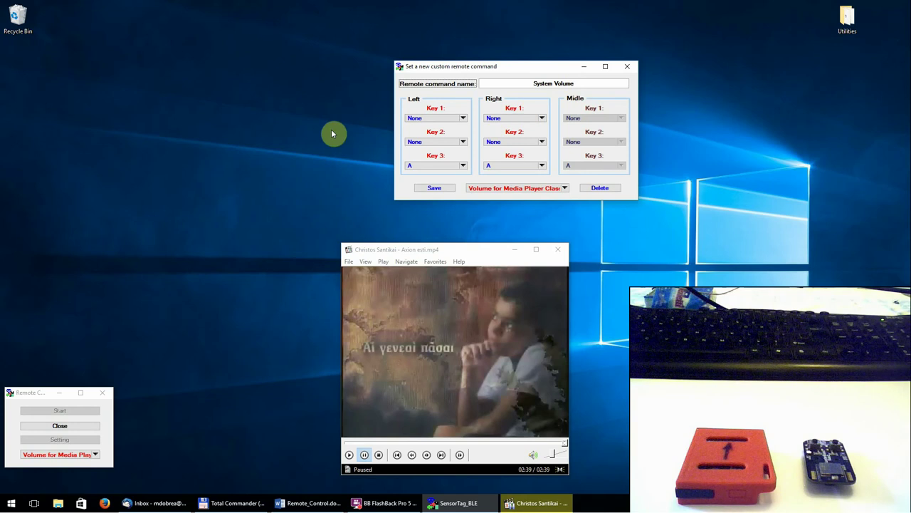
# Go through the numeric, browser, media and launch keys available for Key 3, and assign Volume DOWN to the Left button
pyautogui.click(464, 166)
pyautogui.moveTo(546, 138); pyautogui.dragTo(539, 340)
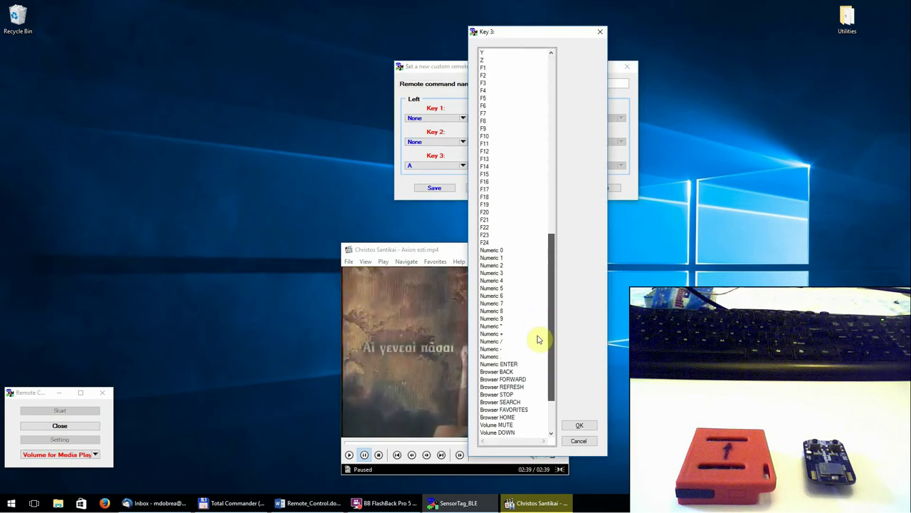
pyautogui.scroll(-3, 539, 339)
pyautogui.click(494, 191)
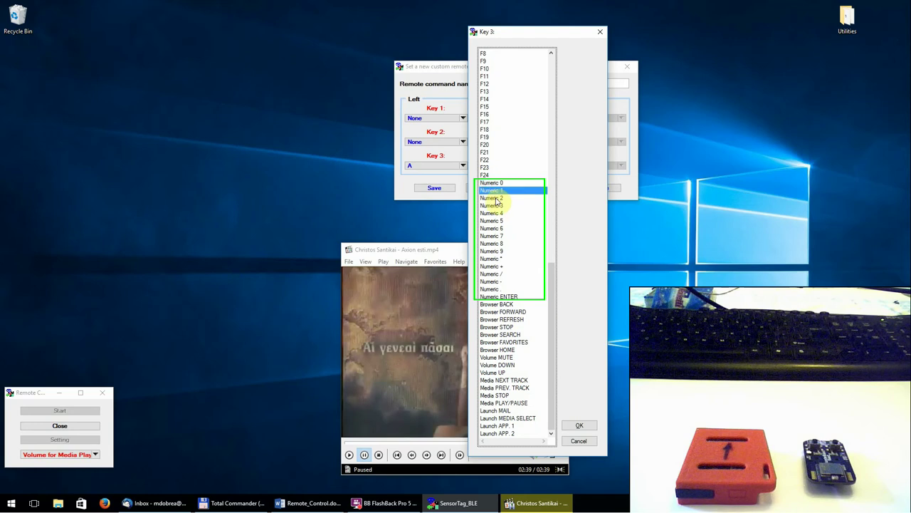
pyautogui.moveTo(496, 203); pyautogui.dragTo(501, 269)
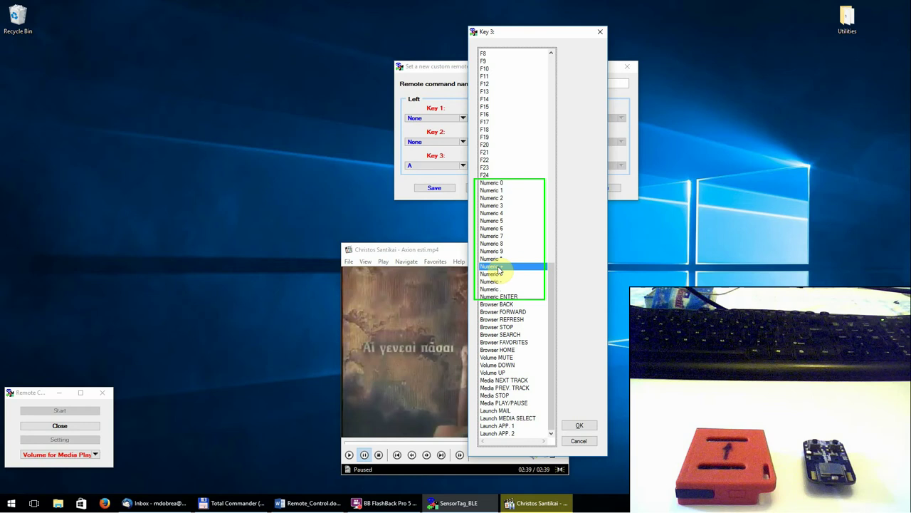
pyautogui.moveTo(499, 268)
pyautogui.mouseDown()
pyautogui.moveTo(525, 291)
pyautogui.moveTo(514, 447)
pyautogui.moveTo(511, 427)
pyautogui.mouseUp()
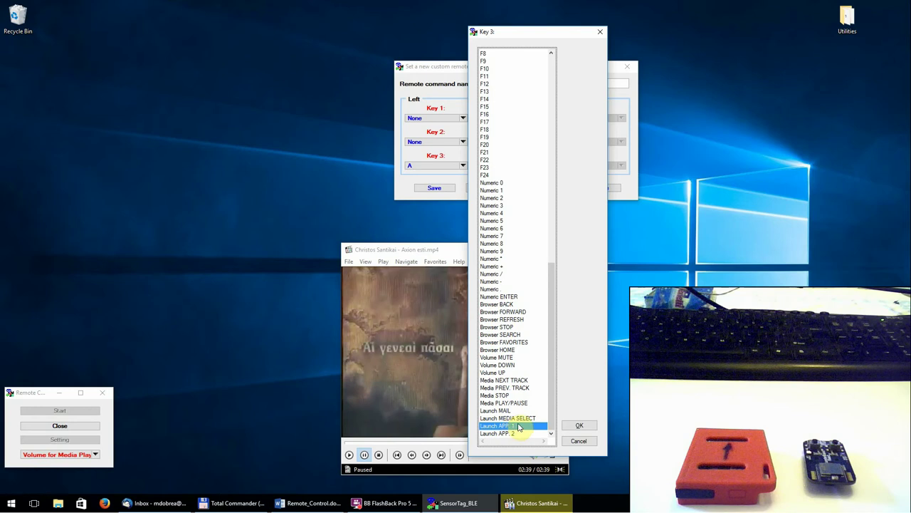
pyautogui.moveTo(519, 426); pyautogui.dragTo(526, 369)
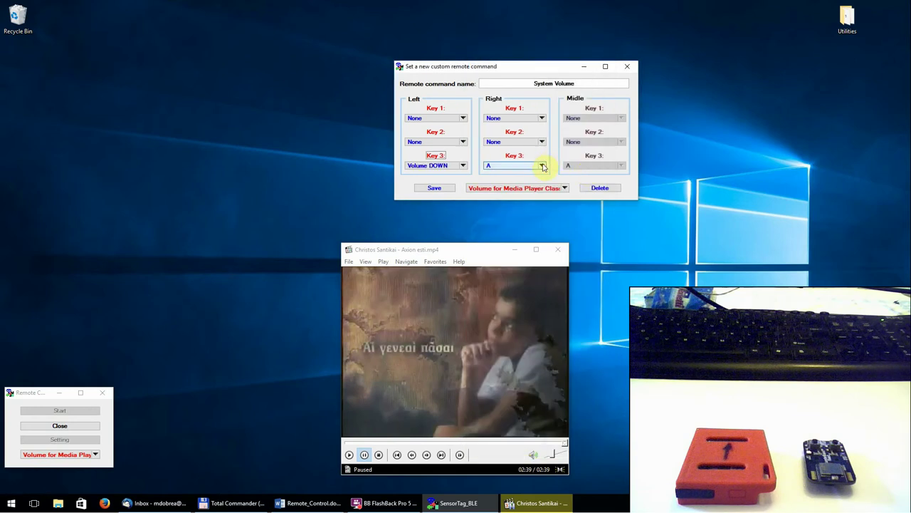
# Assign Volume UP as Key 3 of the Right button, and save the System Volume command, closing its settings
pyautogui.moveTo(545, 166); pyautogui.dragTo(603, 373)
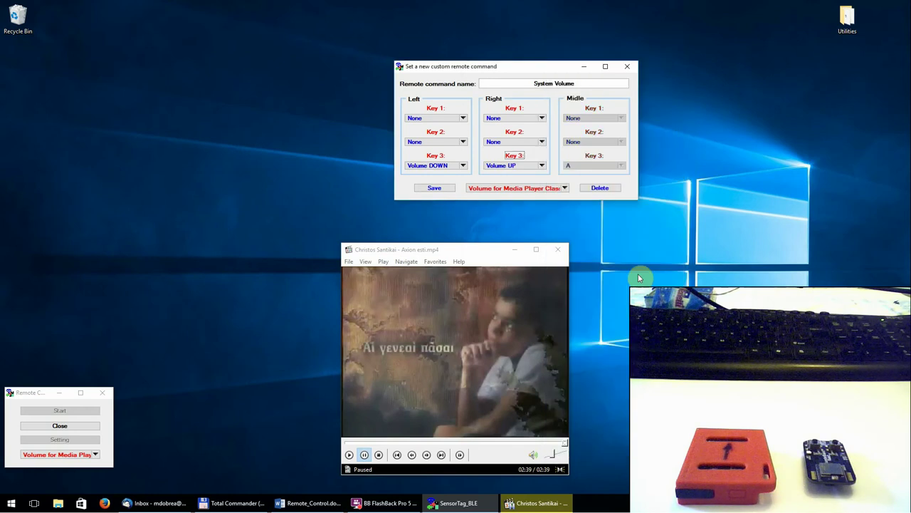
pyautogui.click(433, 189)
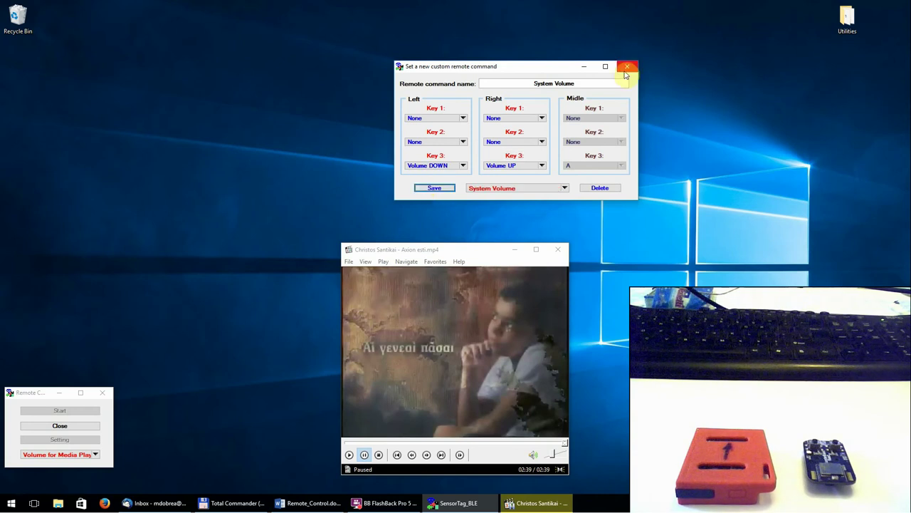
pyautogui.click(626, 68)
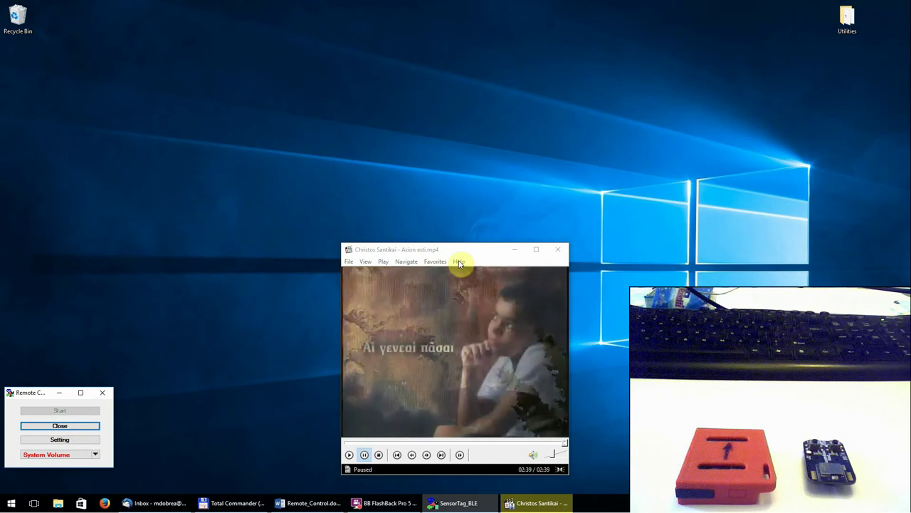
# Replay the finished video from about 00:32 to try the remote command, and close the media player
pyautogui.click(351, 442)
pyautogui.click(363, 442)
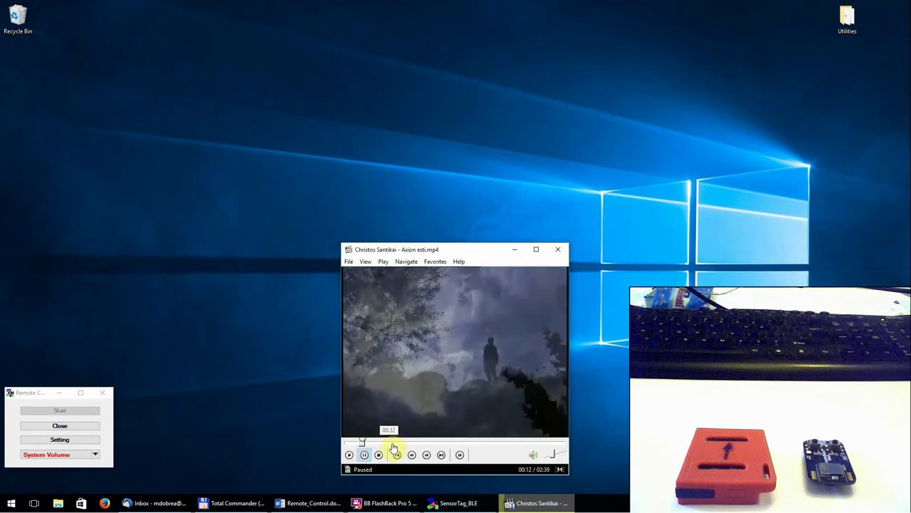
pyautogui.click(391, 442)
pyautogui.click(350, 454)
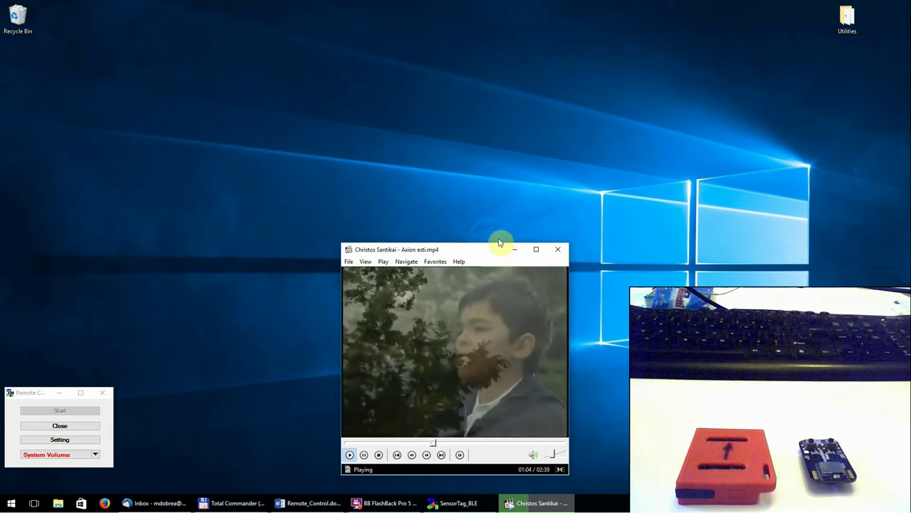
pyautogui.click(558, 249)
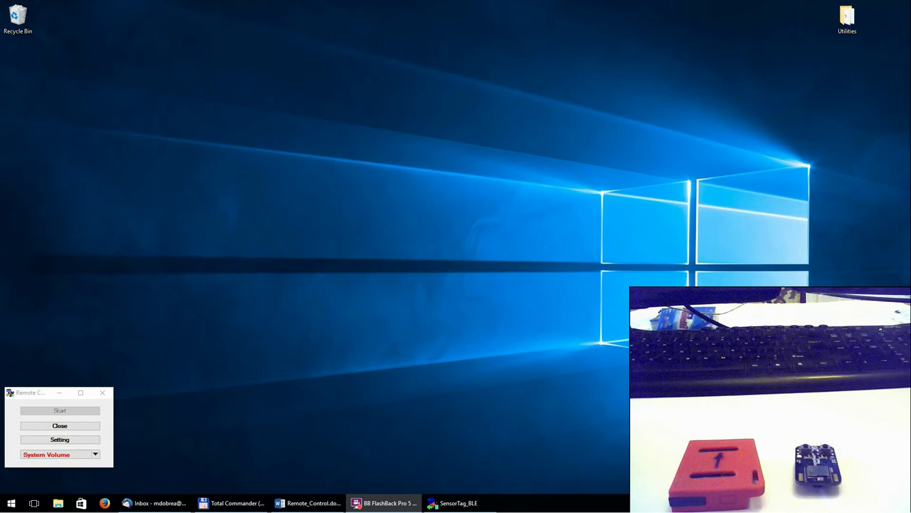
# Switch to Total Commander and examine the keyboard shortcuts of its Show commands
pyautogui.click(262, 505)
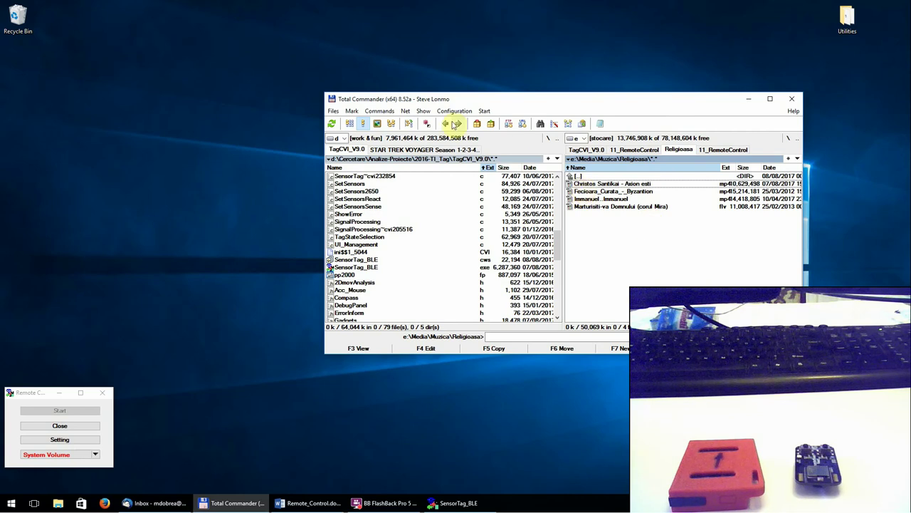
pyautogui.click(423, 112)
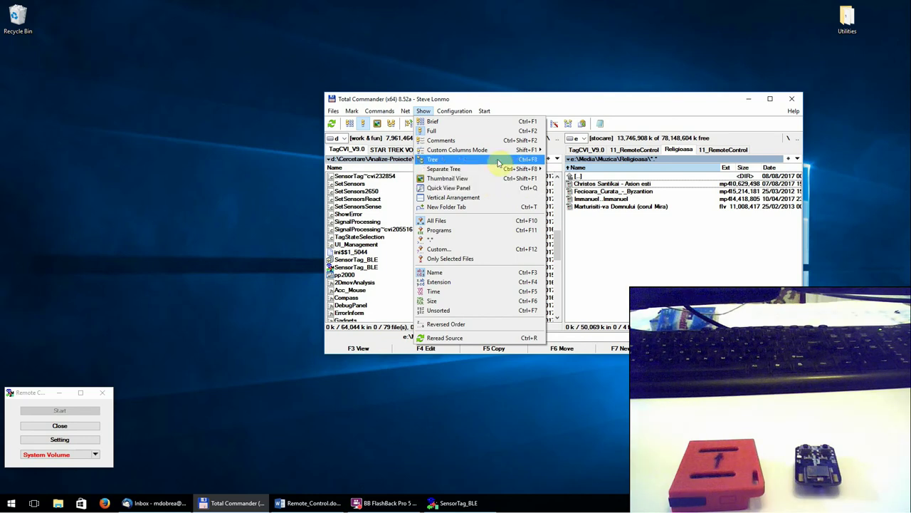
pyautogui.click(530, 101)
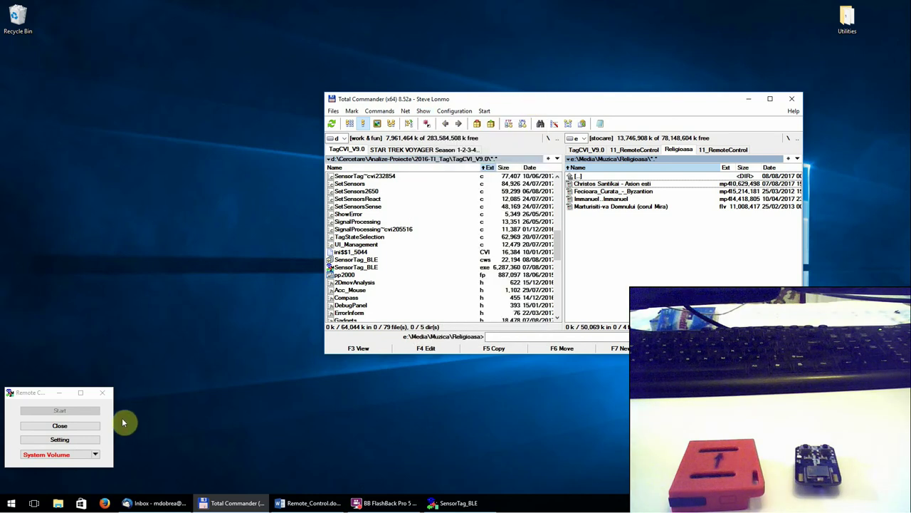
# Start a new custom remote command with Total Commander minimized, and set the Left button's Key 1 to SHIFT and Key 2 to CTRL
pyautogui.click(92, 438)
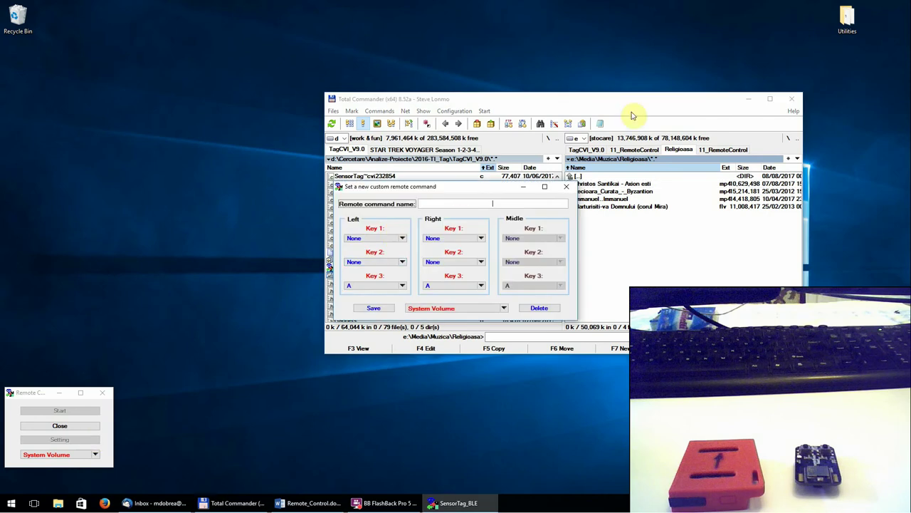
pyautogui.click(748, 98)
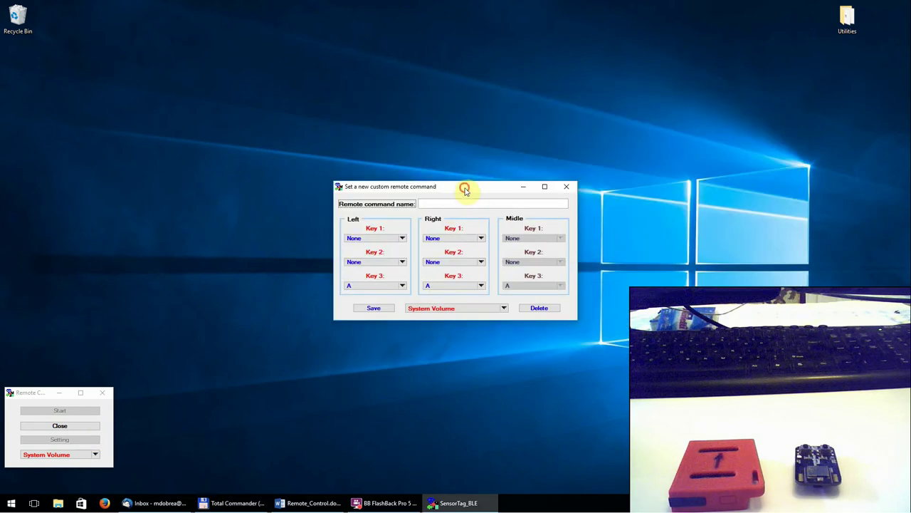
pyautogui.moveTo(463, 187); pyautogui.dragTo(464, 132)
pyautogui.click(404, 183)
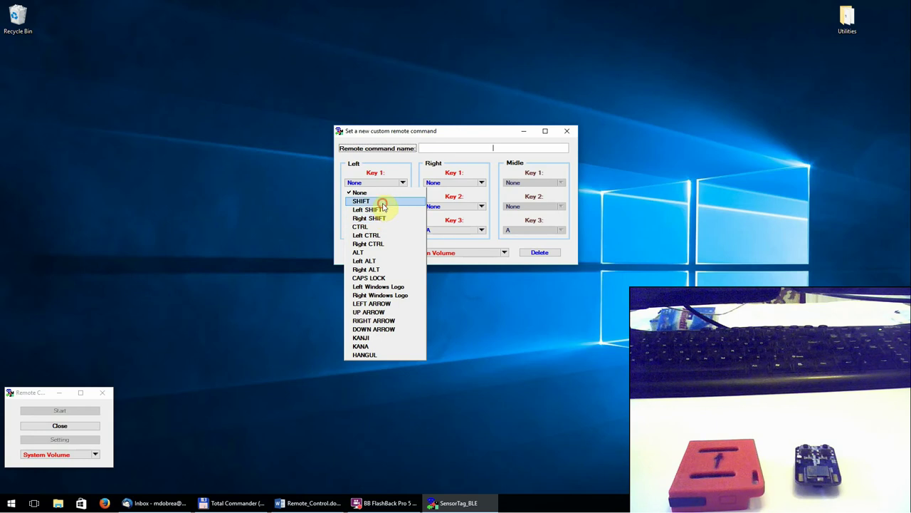
pyautogui.click(378, 202)
pyautogui.click(403, 207)
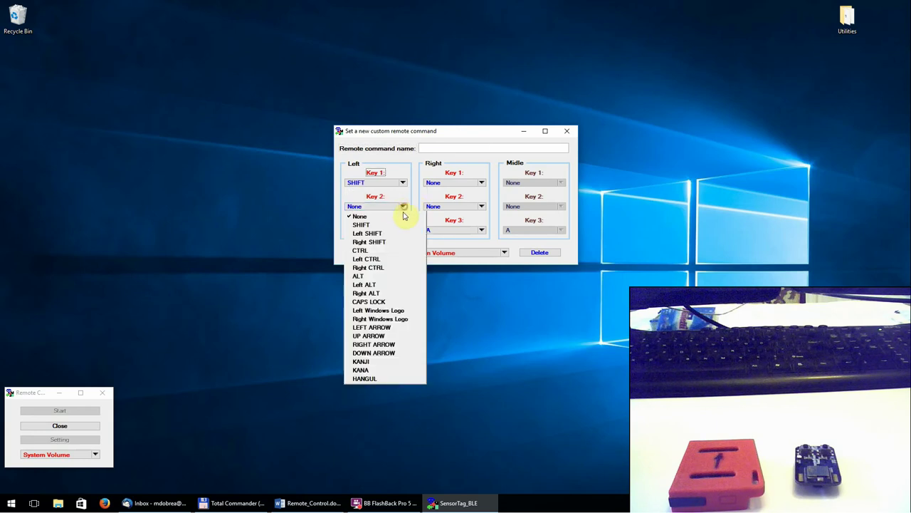
pyautogui.click(381, 251)
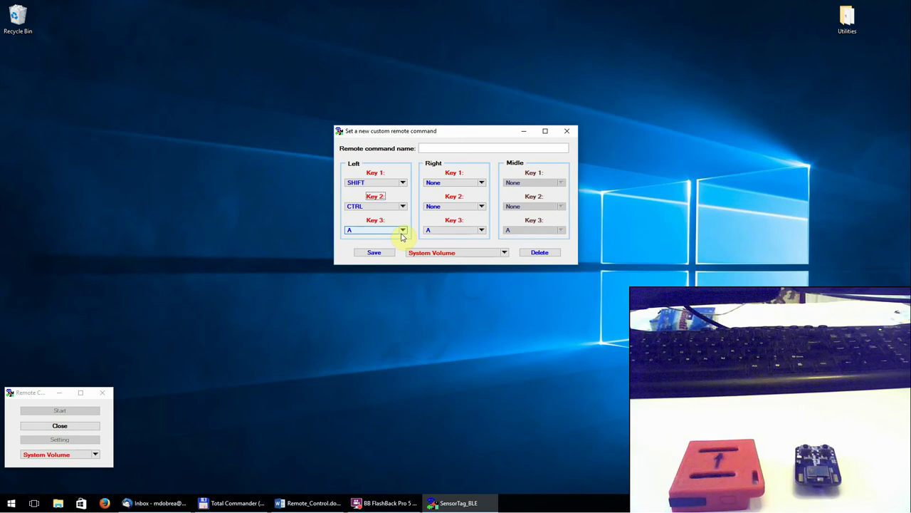
# Assign F1 as Key 3 of the Left button
pyautogui.click(402, 230)
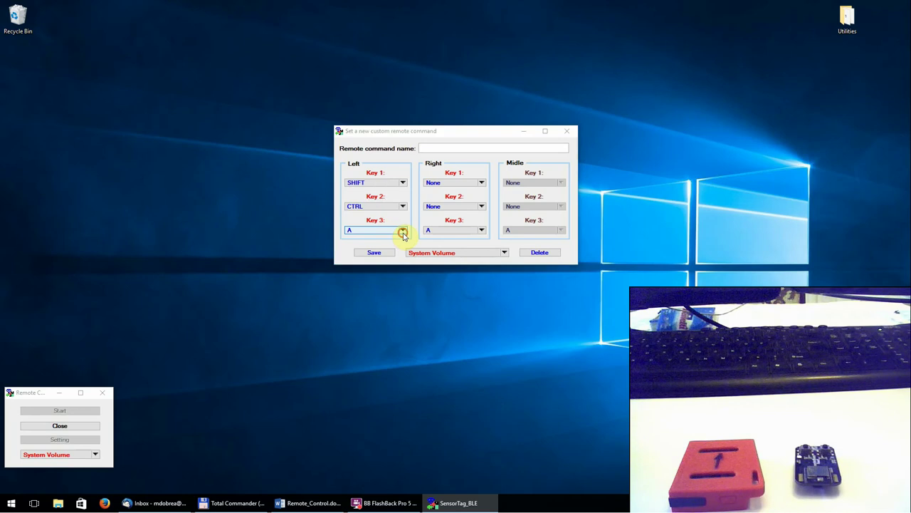
pyautogui.click(483, 236)
pyautogui.scroll(-3, 483, 270)
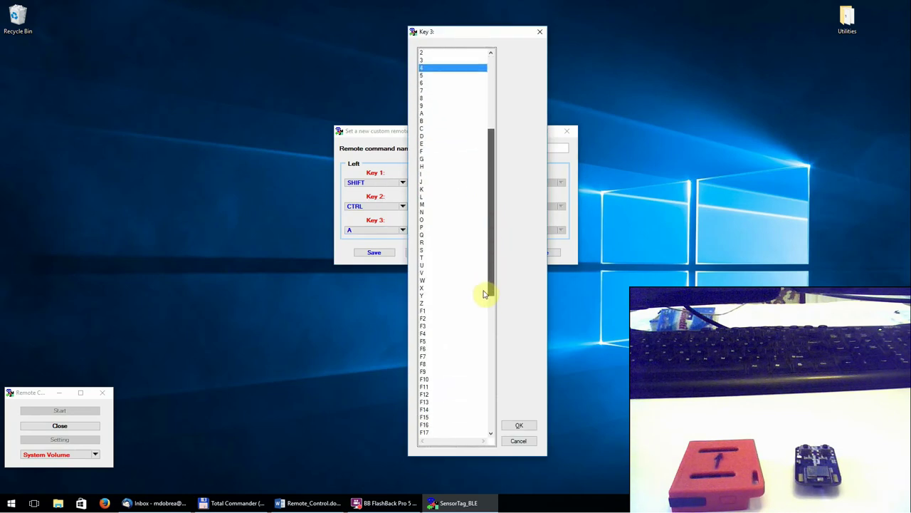
pyautogui.scroll(-2, 483, 293)
pyautogui.click(443, 270)
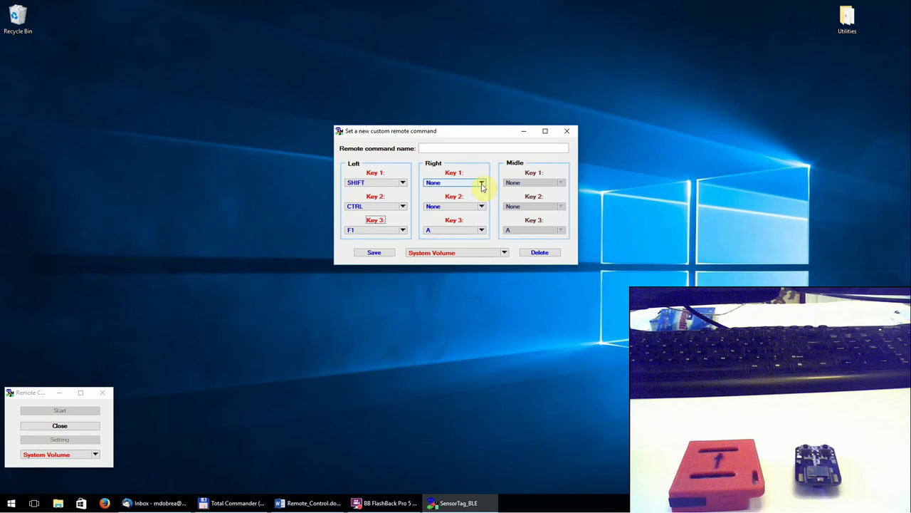
# Set the Right button's Key 1 to Left CTRL and Key 2 to Right SHIFT
pyautogui.click(482, 184)
pyautogui.click(463, 236)
pyautogui.click(482, 206)
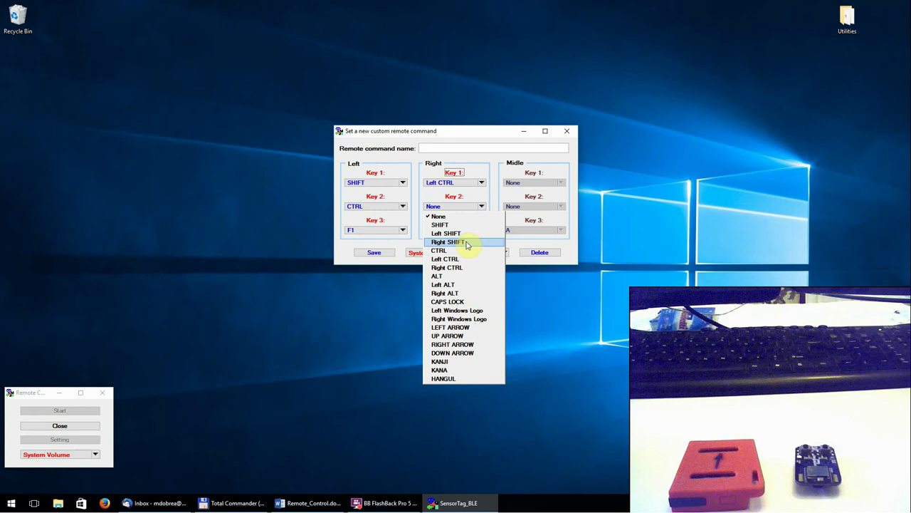
pyautogui.click(466, 242)
# Assign F1 as Key 3 of the Right button
pyautogui.click(482, 230)
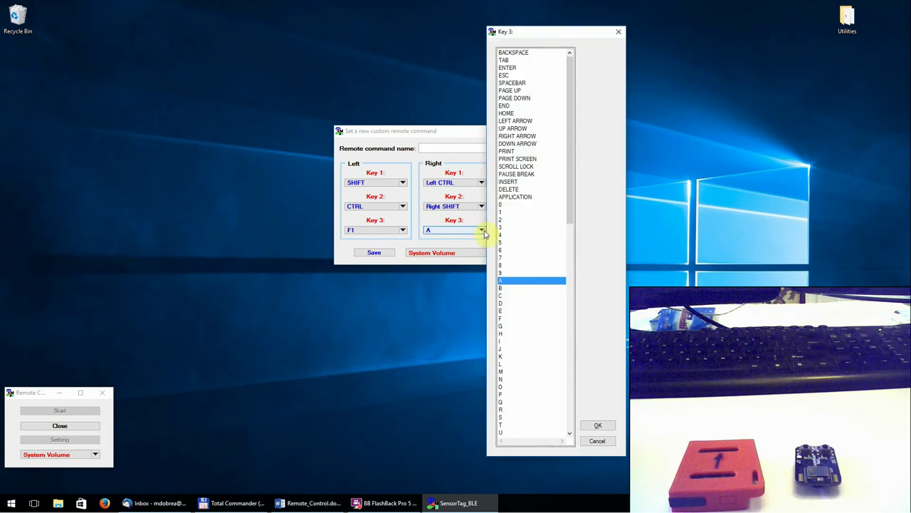
pyautogui.click(564, 227)
pyautogui.scroll(-6, 564, 250)
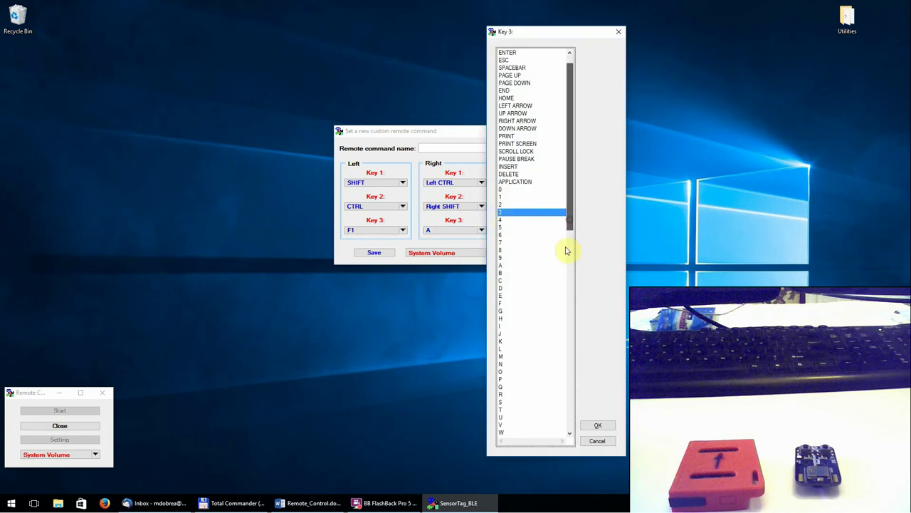
pyautogui.scroll(-3, 564, 296)
pyautogui.doubleClick(534, 291)
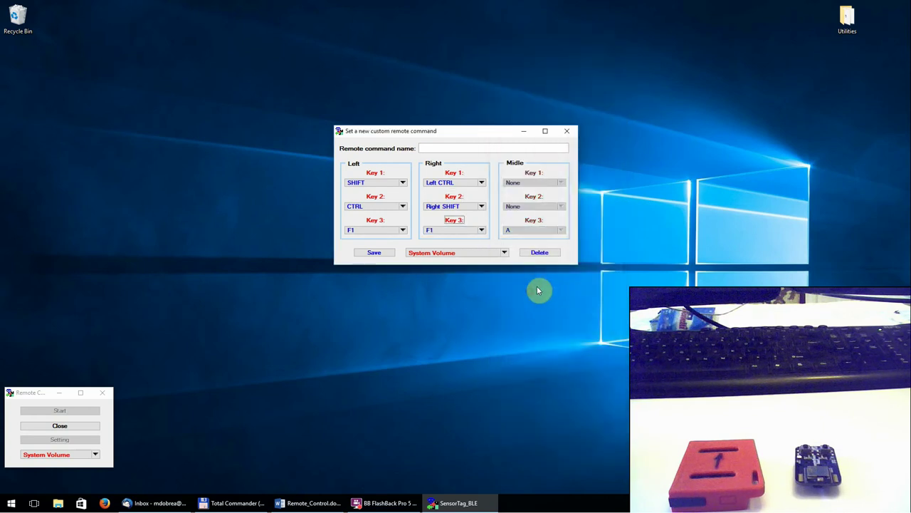
# Name the new command "Total Commander Remote Control", save it and close the custom command window
pyautogui.click(472, 149)
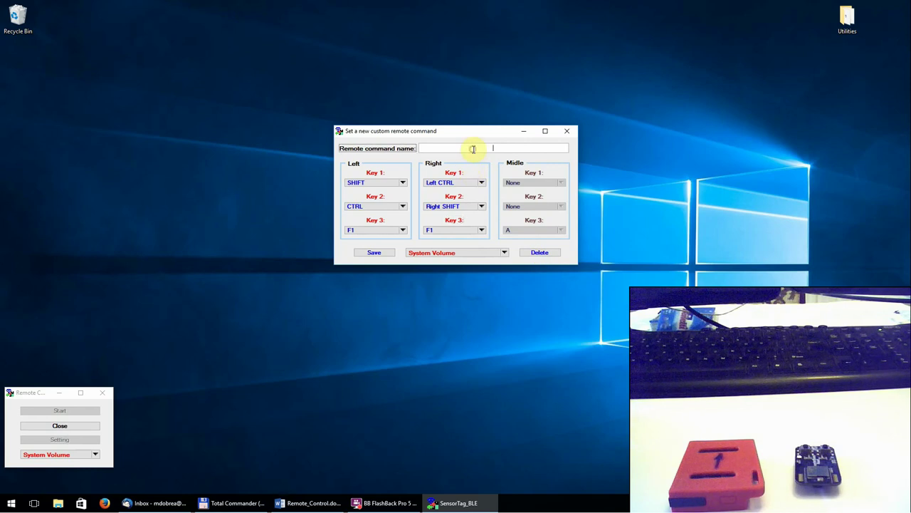
pyautogui.write('Tot')
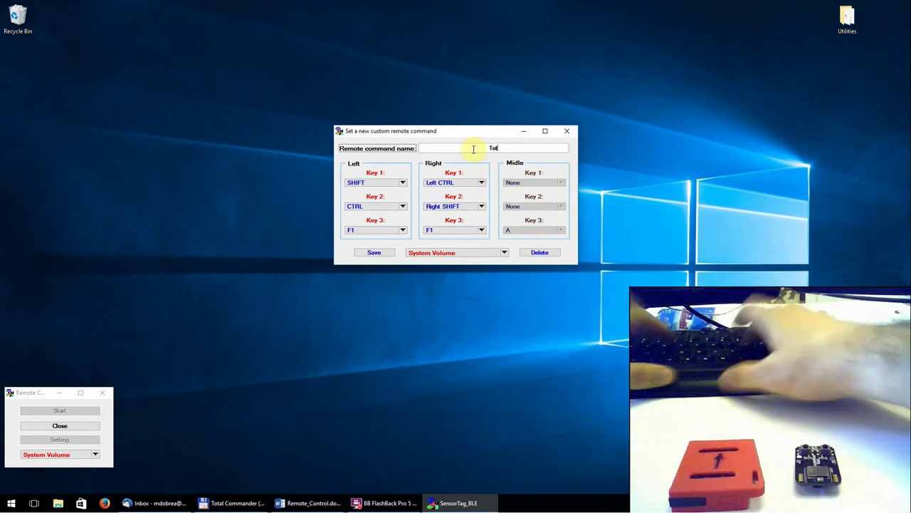
pyautogui.write('al Com')
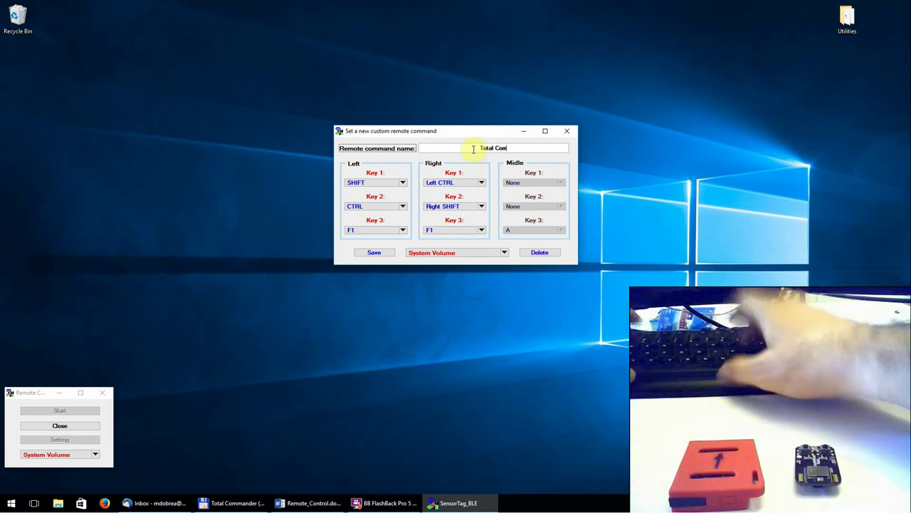
pyautogui.write('mander ')
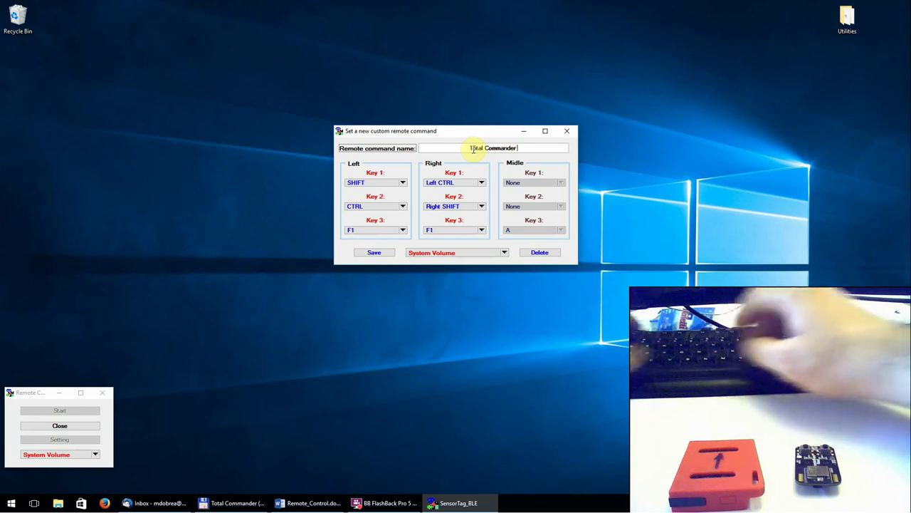
pyautogui.write('Remote ')
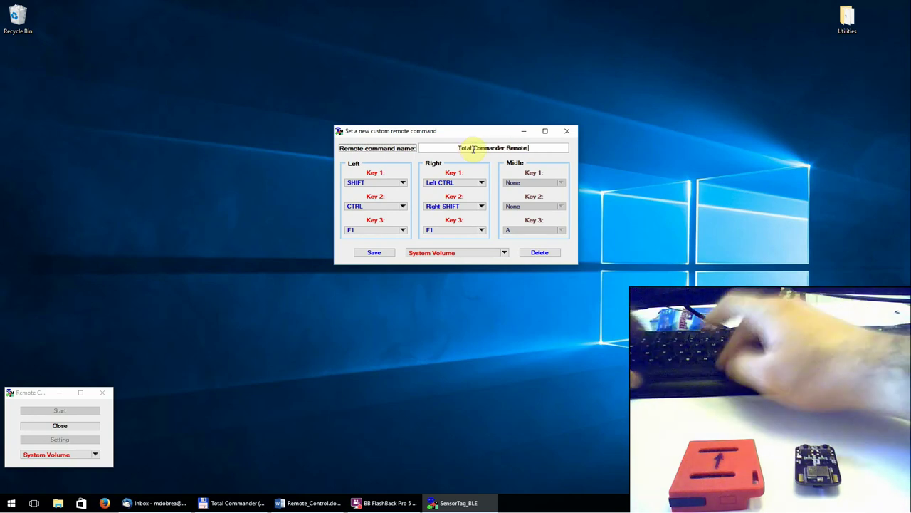
pyautogui.write('Control')
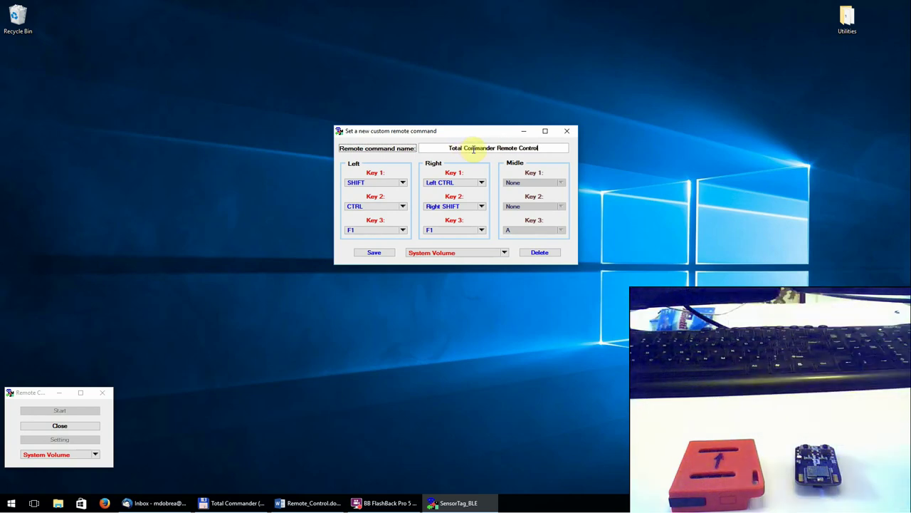
pyautogui.click(370, 252)
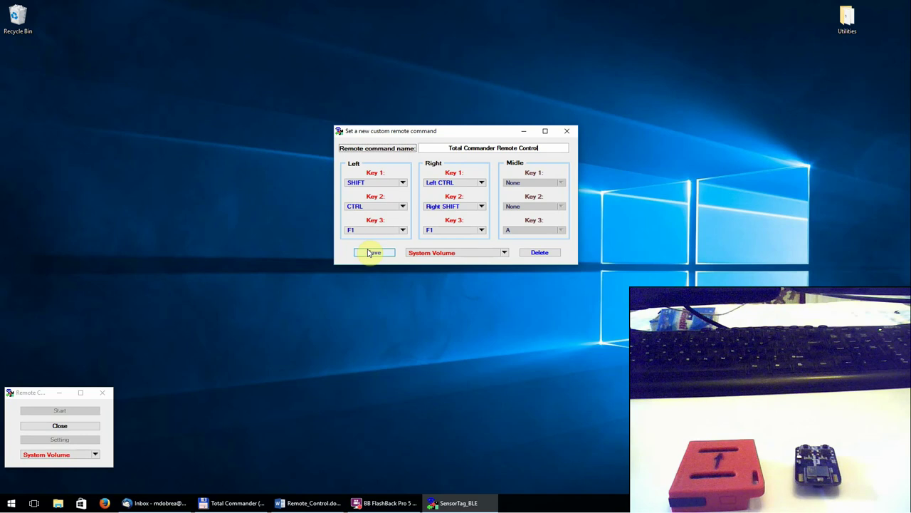
pyautogui.click(567, 131)
# Choose Total Commander Remote Control as the active remote command and bring the Total Commander window back up
pyautogui.click(96, 455)
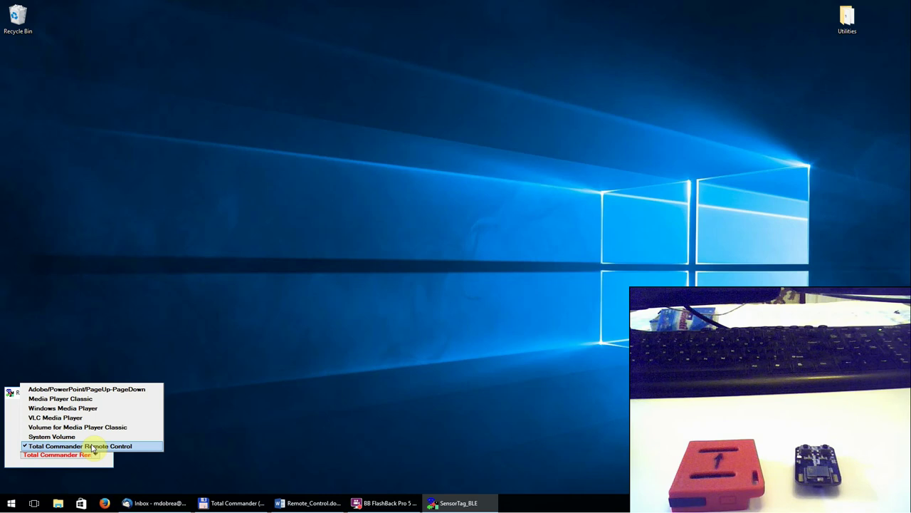
pyautogui.click(92, 446)
pyautogui.click(220, 502)
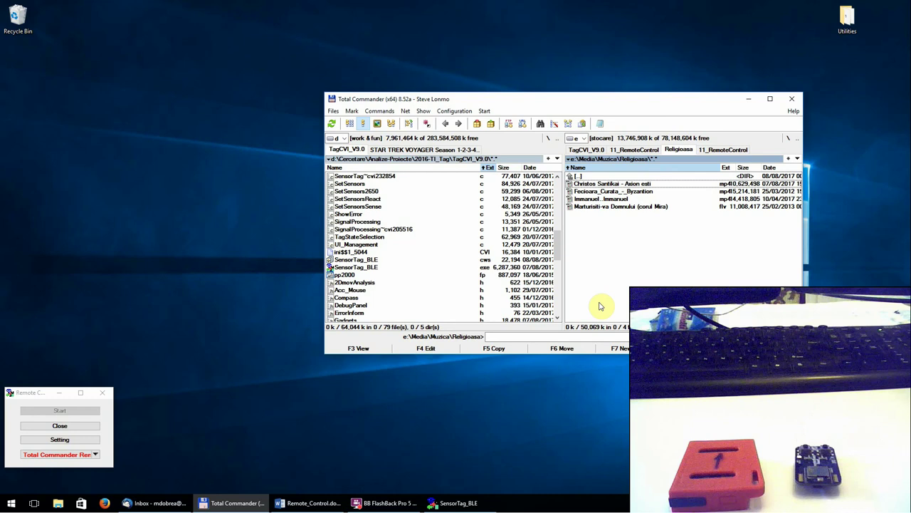
# Try out the remote command by switching the Religioasa folder's file list repeatedly between thumbnail and detailed view, ending on thumbnails
pyautogui.hotkey('ctrl', 'shift', 'F1')
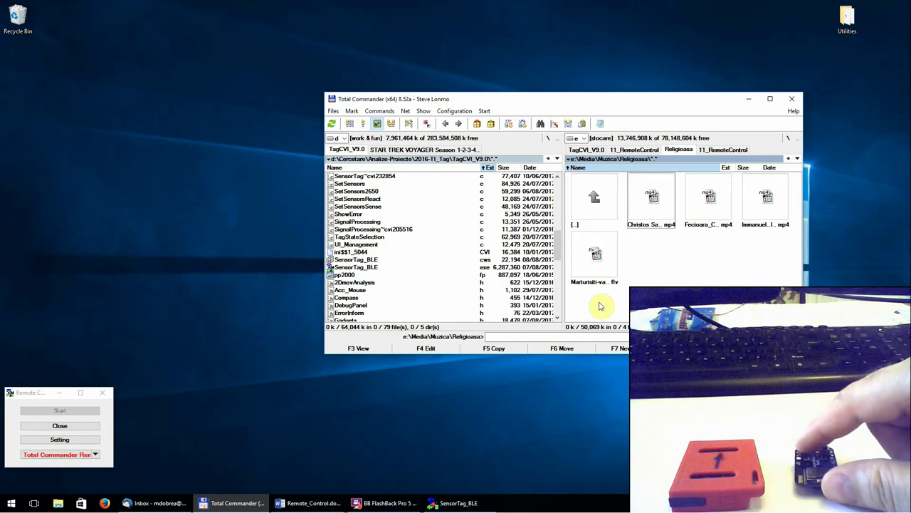
pyautogui.hotkey('ctrl', 'F2')
pyautogui.hotkey('ctrl', 'shift', 'F1')
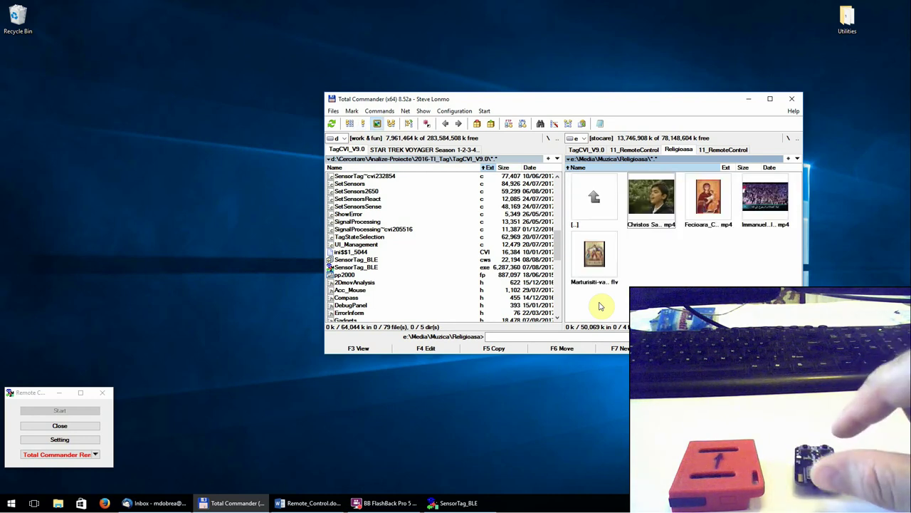
pyautogui.hotkey('ctrl', 'F2')
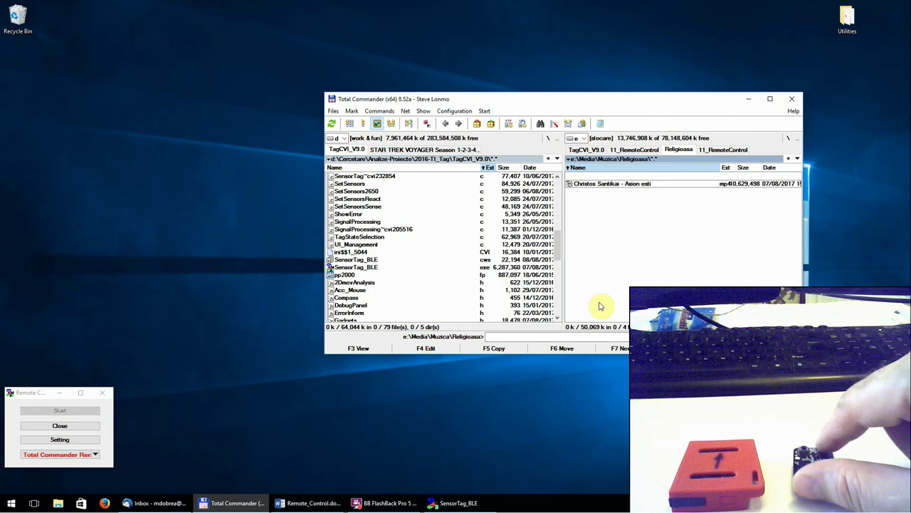
pyautogui.hotkey('ctrl', 'shift', 'F1')
pyautogui.hotkey('ctrl', 'F2')
pyautogui.hotkey('ctrl', 'shift', 'F1')
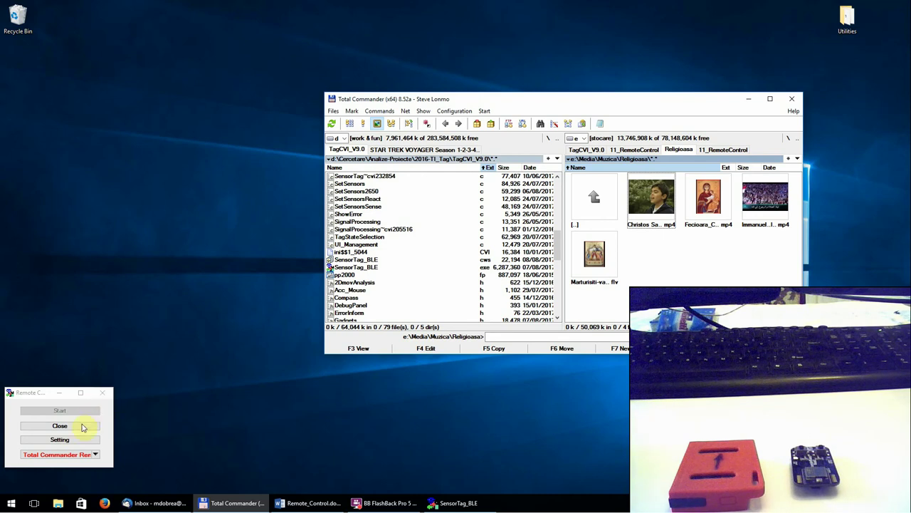
# Check the list of available remote commands, and close the Remote Control, Gadgets and BLE SensorTag application windows
pyautogui.click(95, 455)
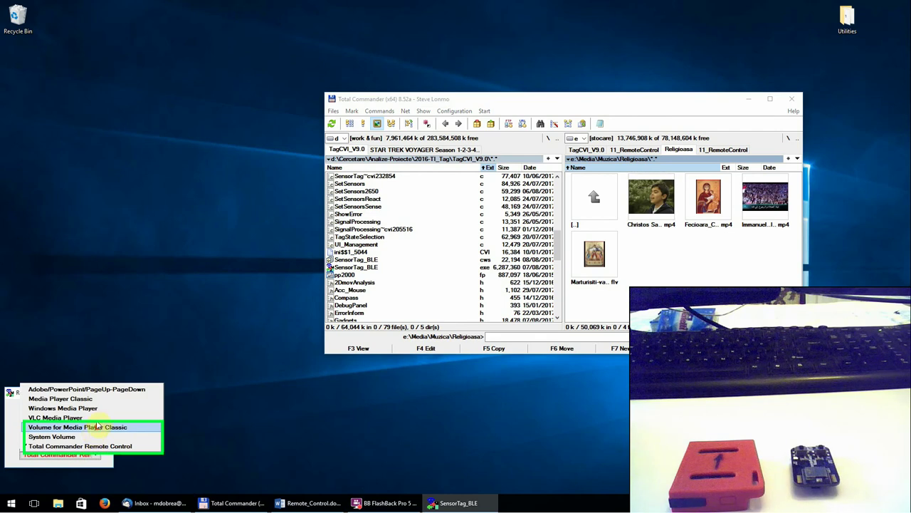
pyautogui.click(107, 459)
pyautogui.click(102, 393)
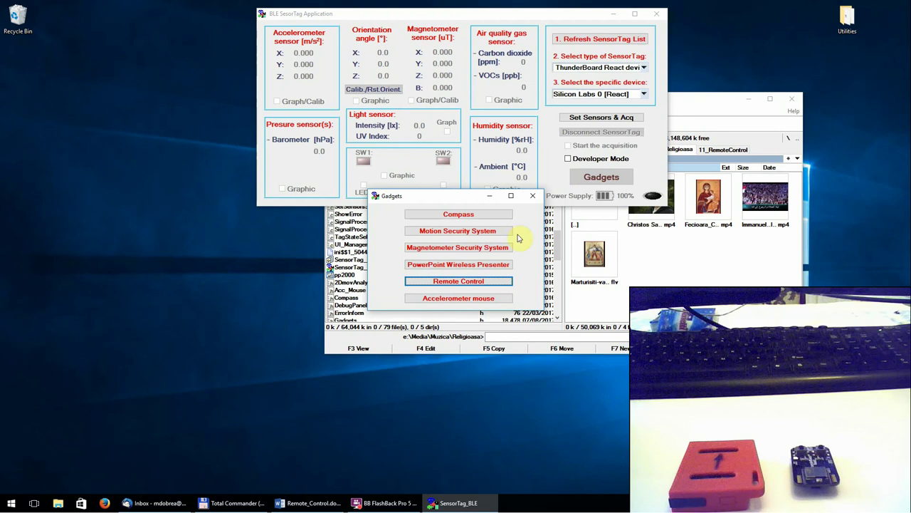
pyautogui.click(532, 196)
pyautogui.click(656, 14)
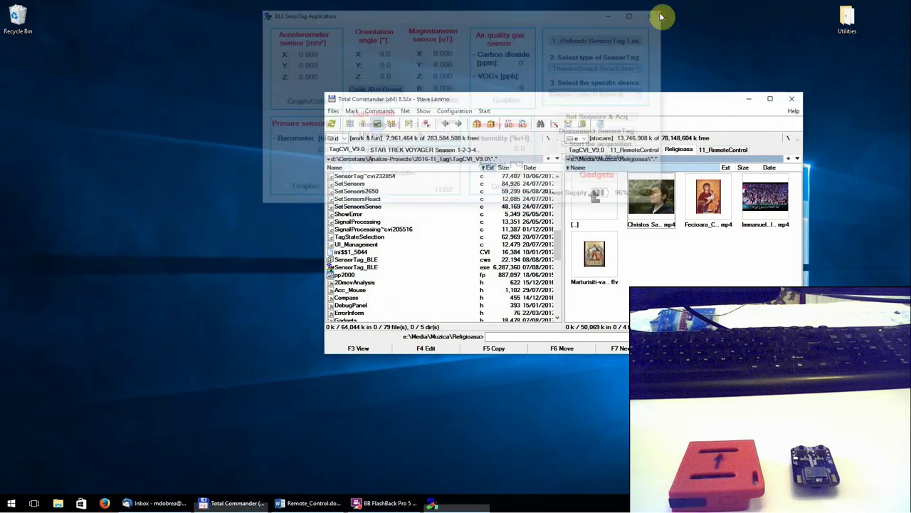
# Relaunch SensorTag_BLE.exe from Total Commander, refresh the SensorTag list and select ThunderBoard React device(s) as the type
pyautogui.doubleClick(356, 267)
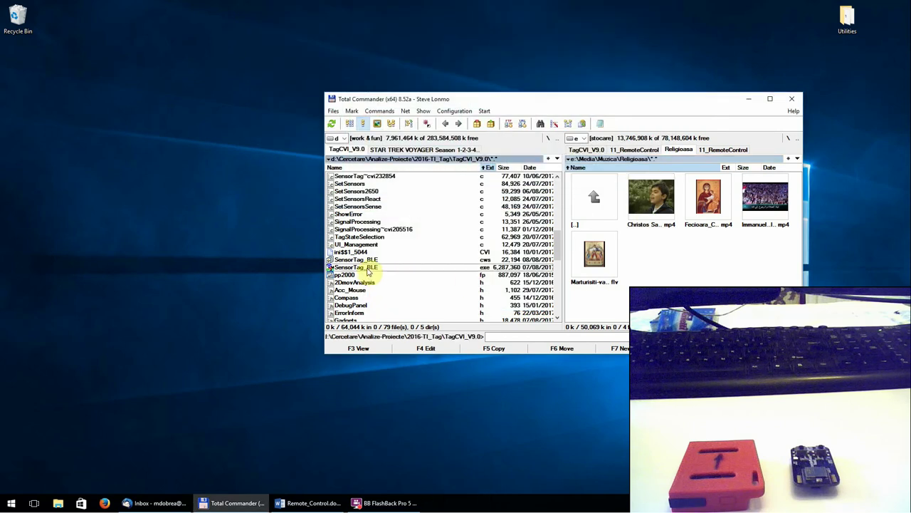
pyautogui.moveTo(561, 157); pyautogui.dragTo(583, 25)
pyautogui.click(588, 50)
pyautogui.click(628, 84)
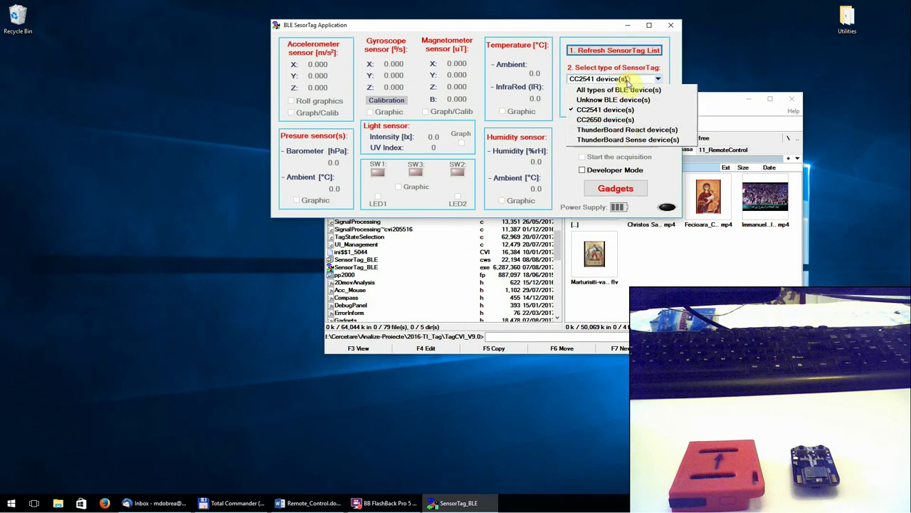
pyautogui.click(623, 138)
# Open the Remote Control gadget and check that its command list still holds the custom remote commands
pyautogui.click(615, 188)
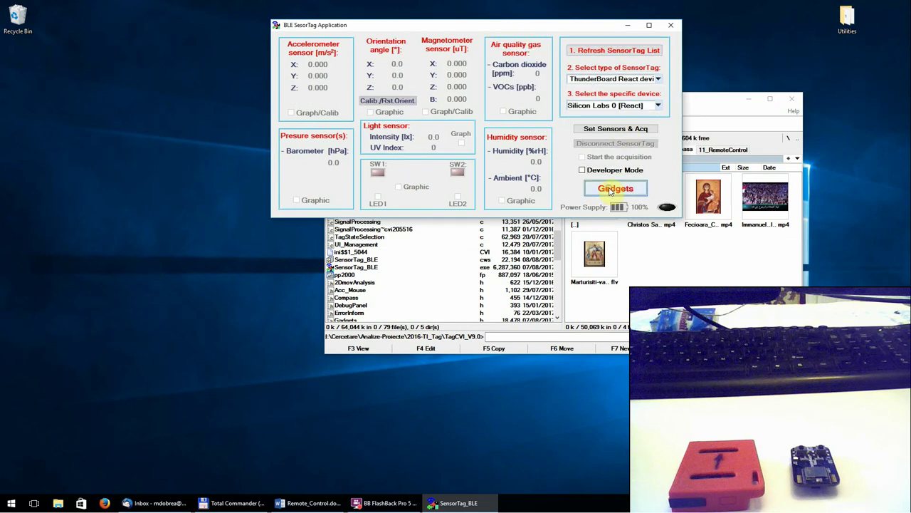
pyautogui.click(463, 283)
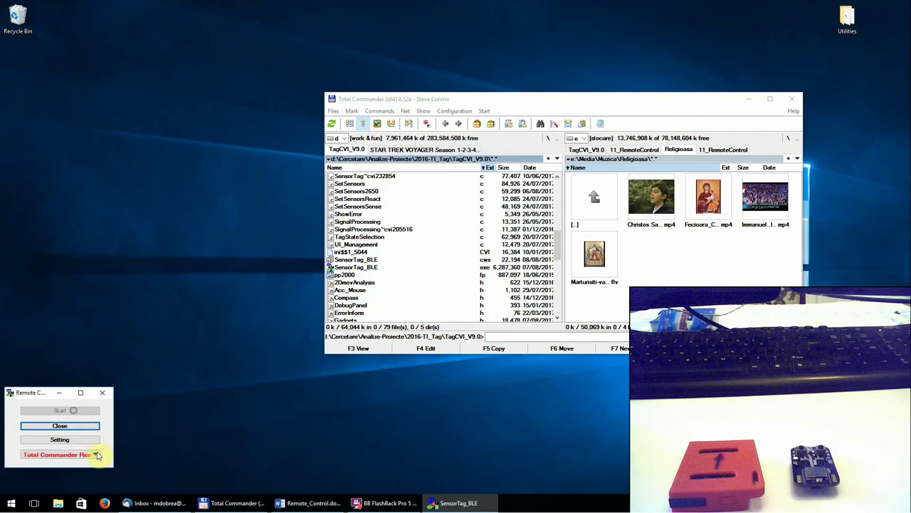
pyautogui.click(86, 455)
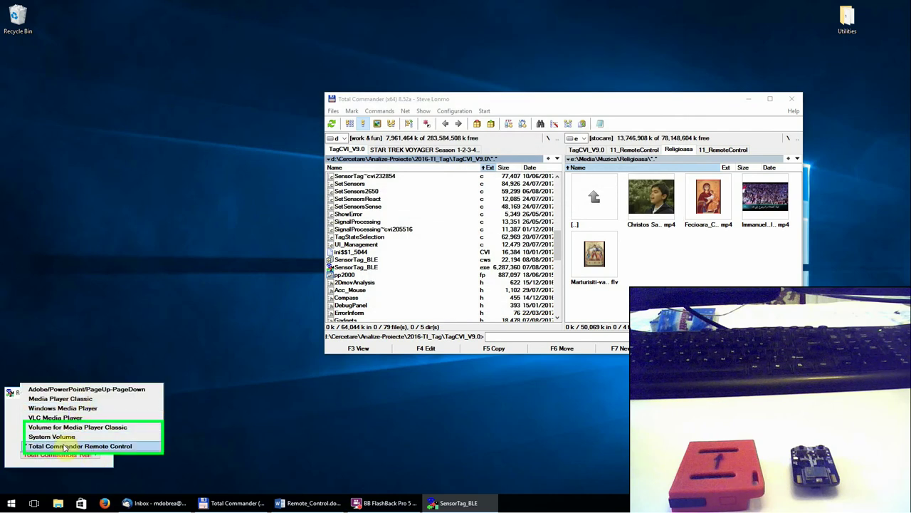
pyautogui.click(206, 392)
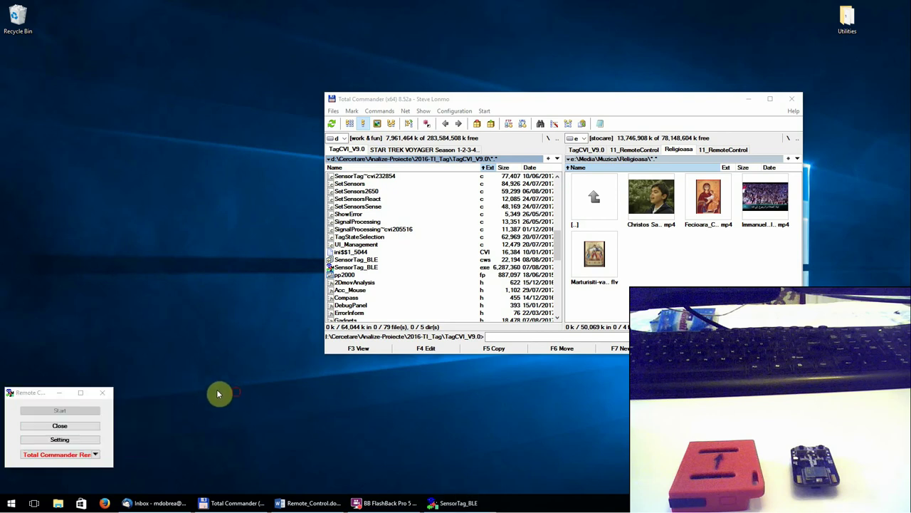
# Close the Remote Control and Gadgets windows and move the BLE SensorTag application window slightly higher on the desktop
pyautogui.click(74, 427)
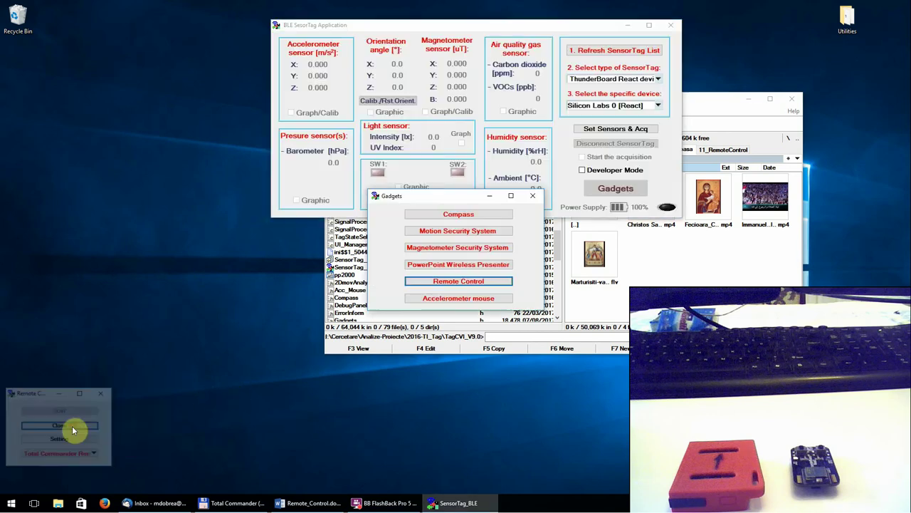
pyautogui.click(534, 199)
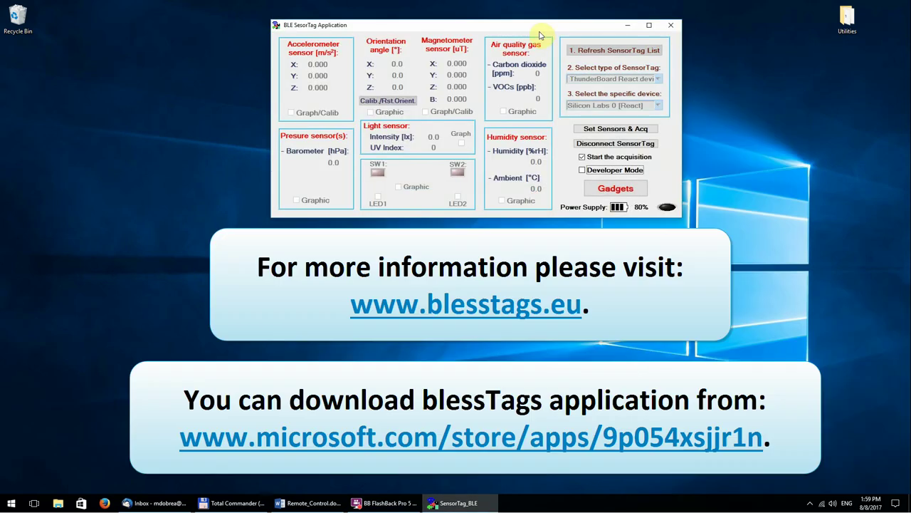
pyautogui.moveTo(539, 30); pyautogui.dragTo(537, 15)
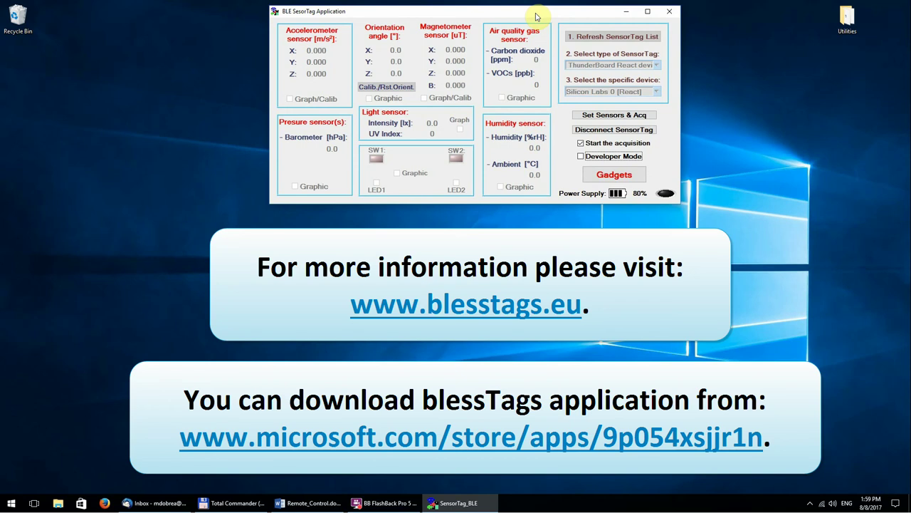